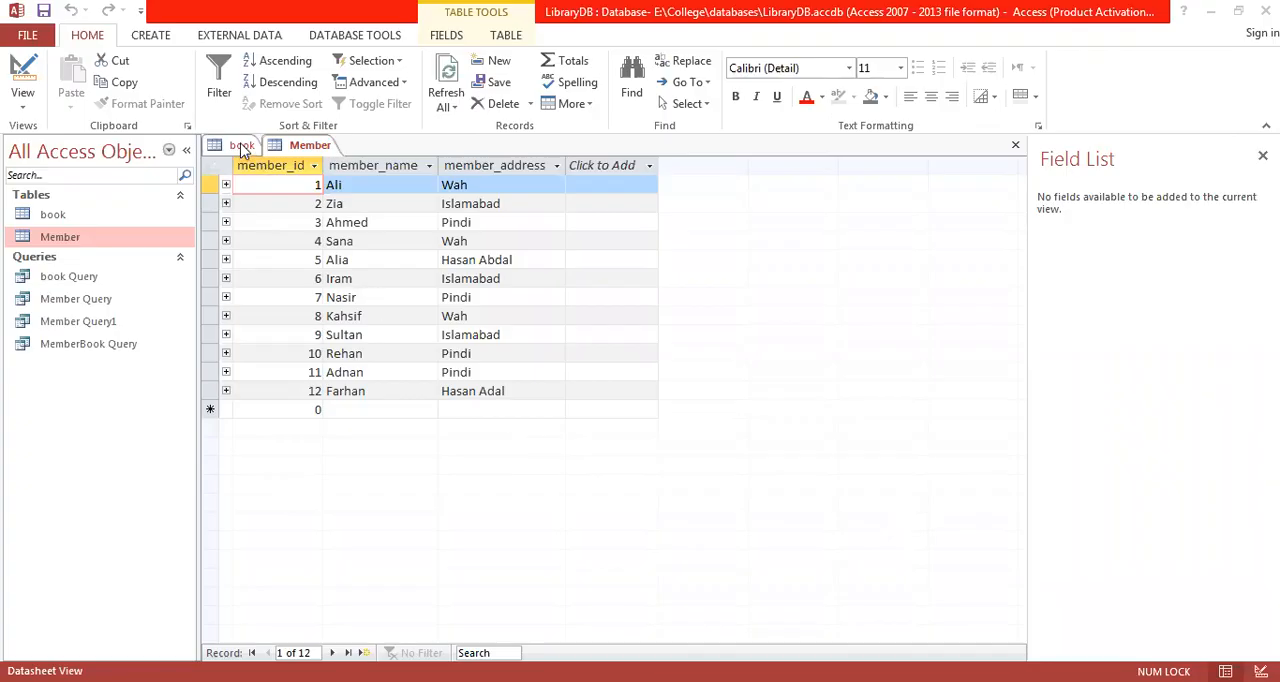
Step: View the relationship between the Member and book tables, and close the Relationships window
click(378, 43)
click(378, 43)
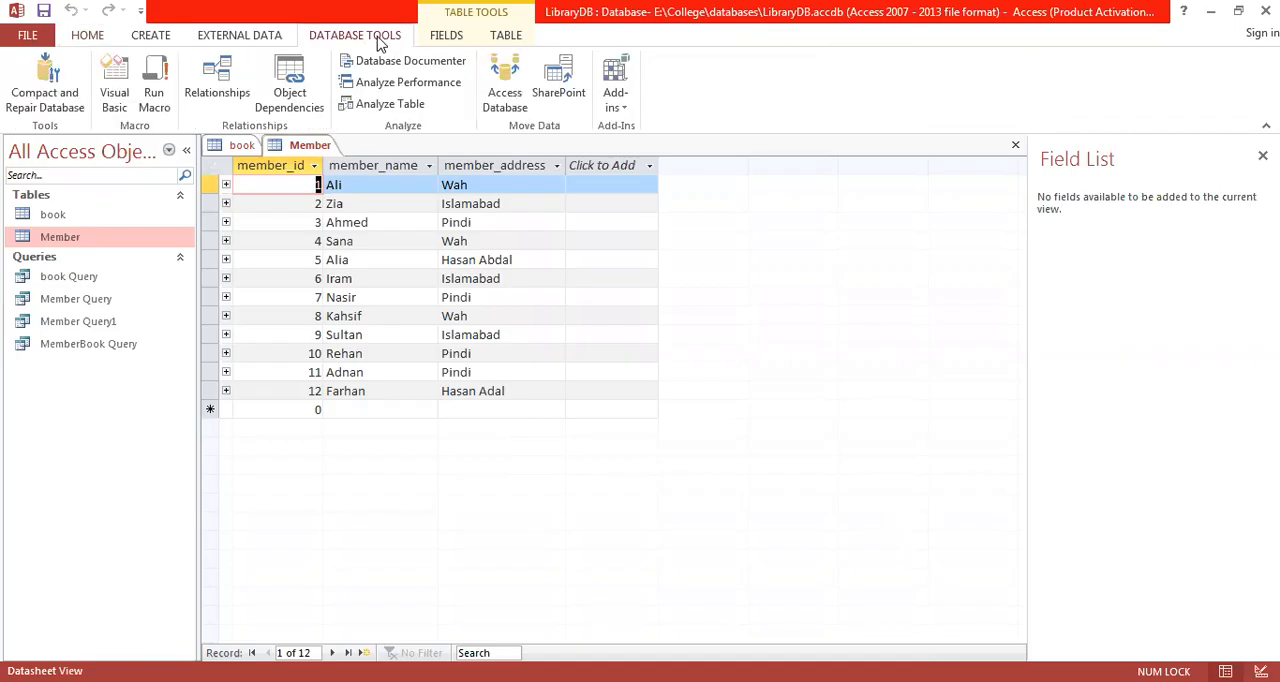
click(214, 86)
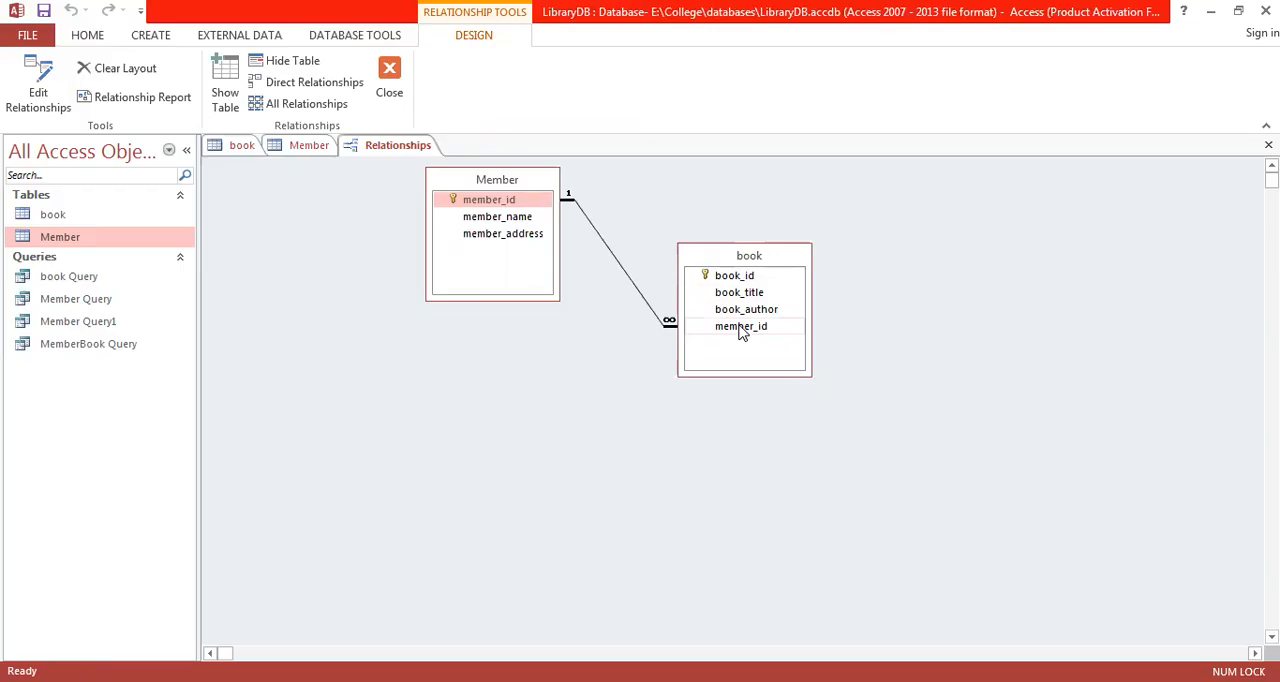
click(389, 75)
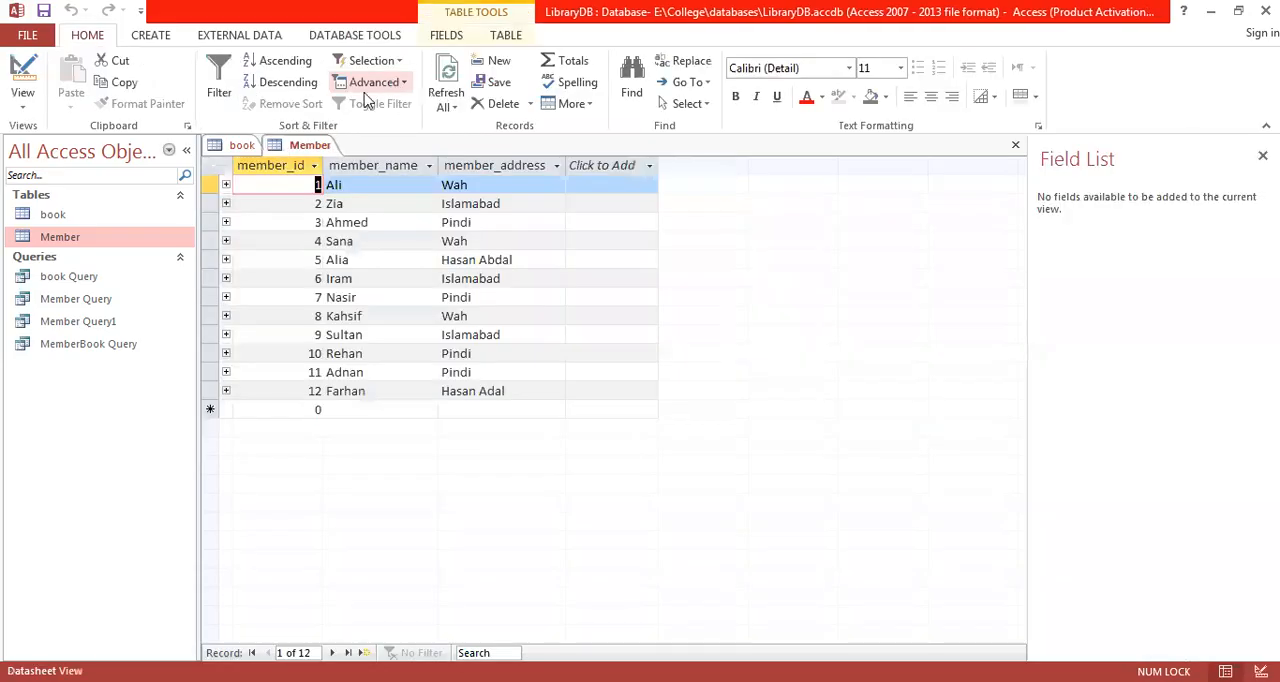
Step: Create a new query in Design View with the book and Member tables and move their field lists slightly apart
click(155, 40)
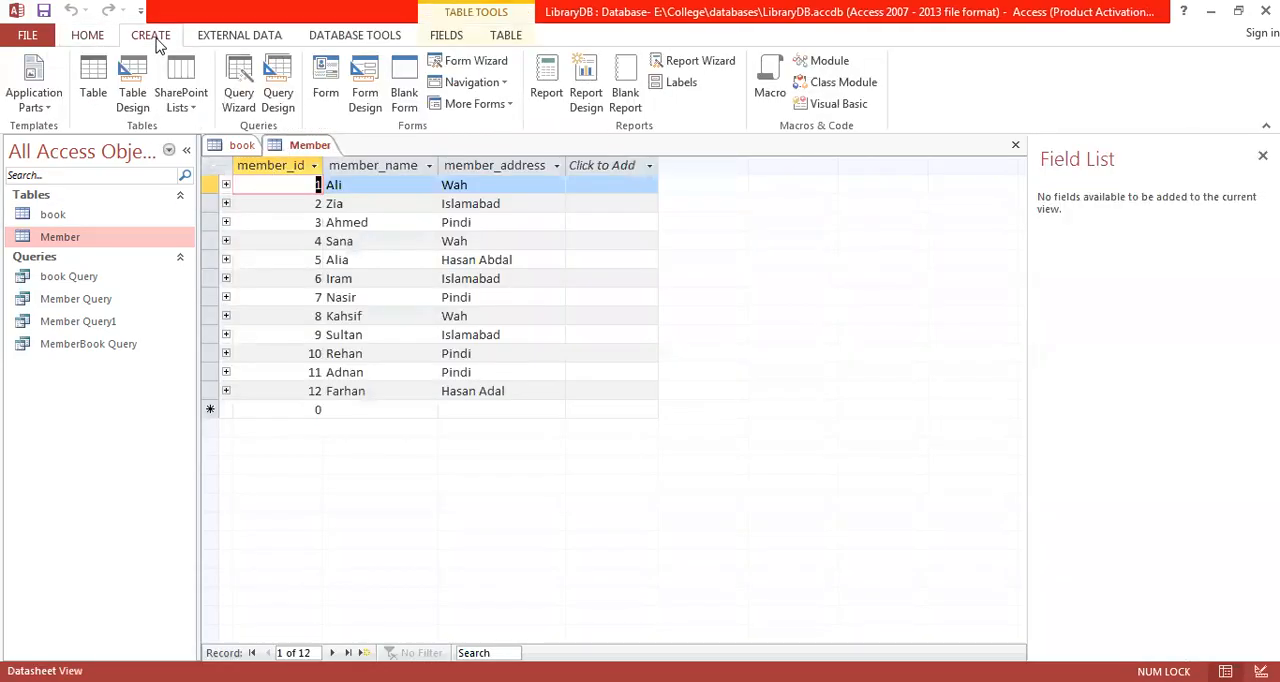
click(275, 97)
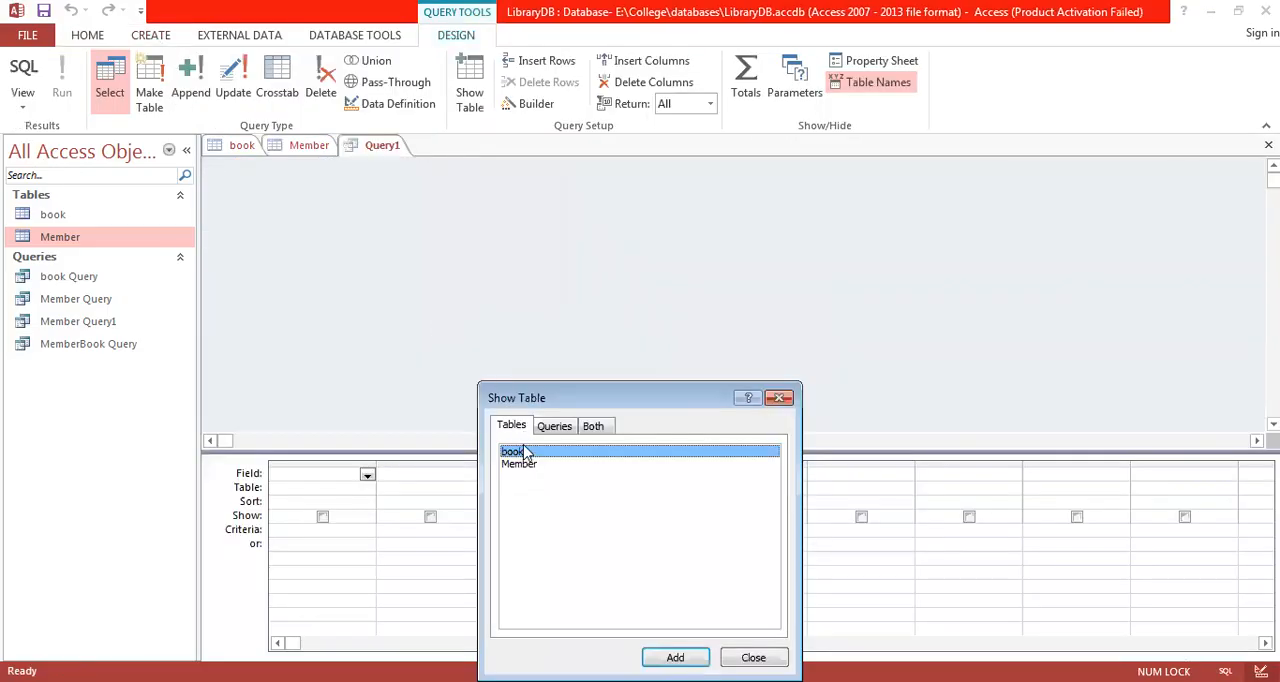
shift+click(524, 464)
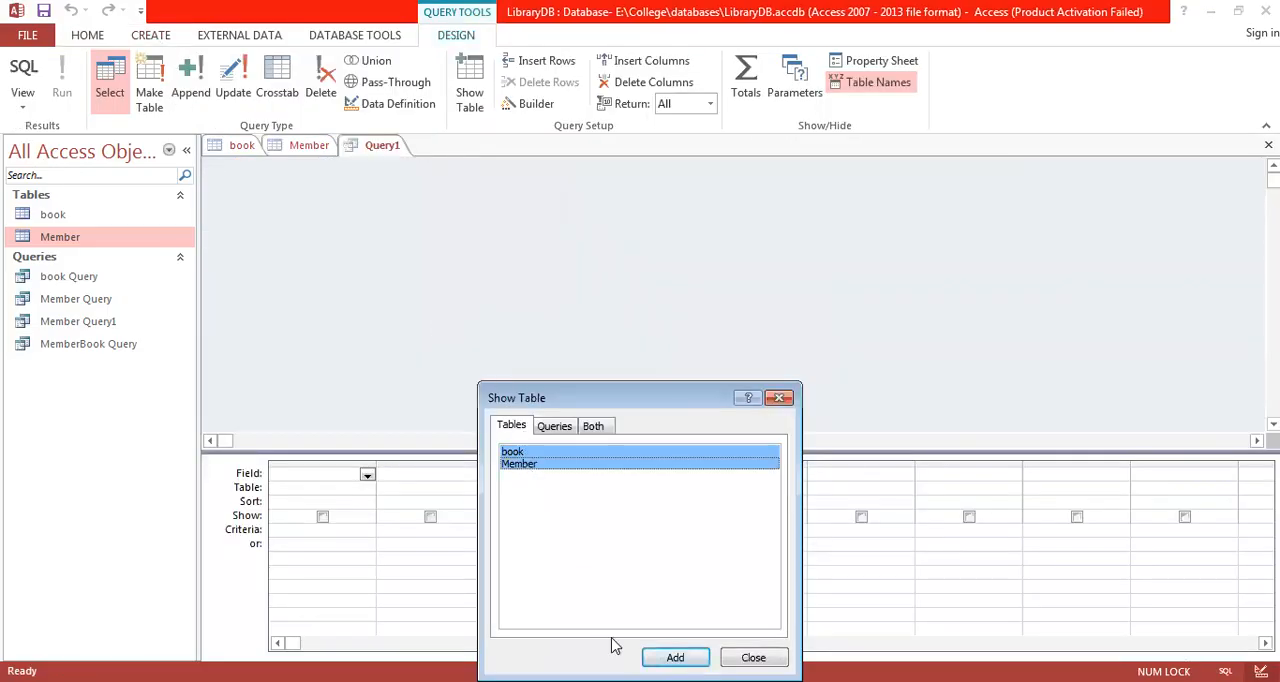
click(675, 657)
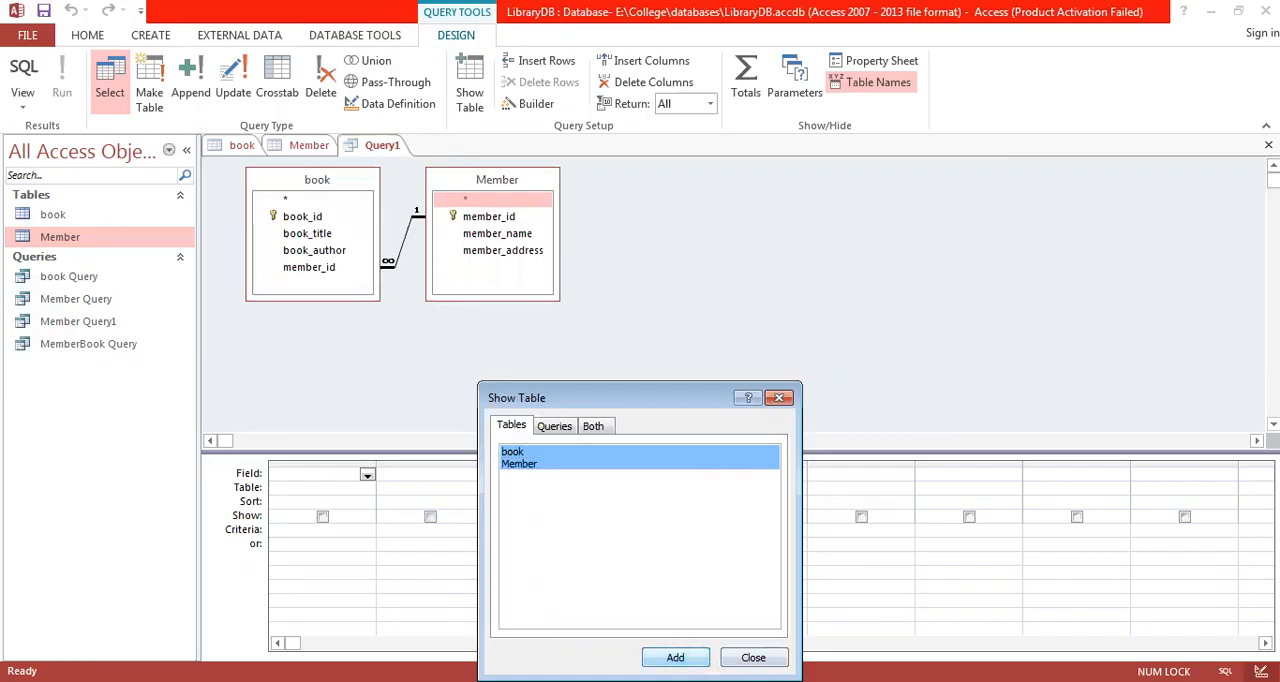
click(753, 657)
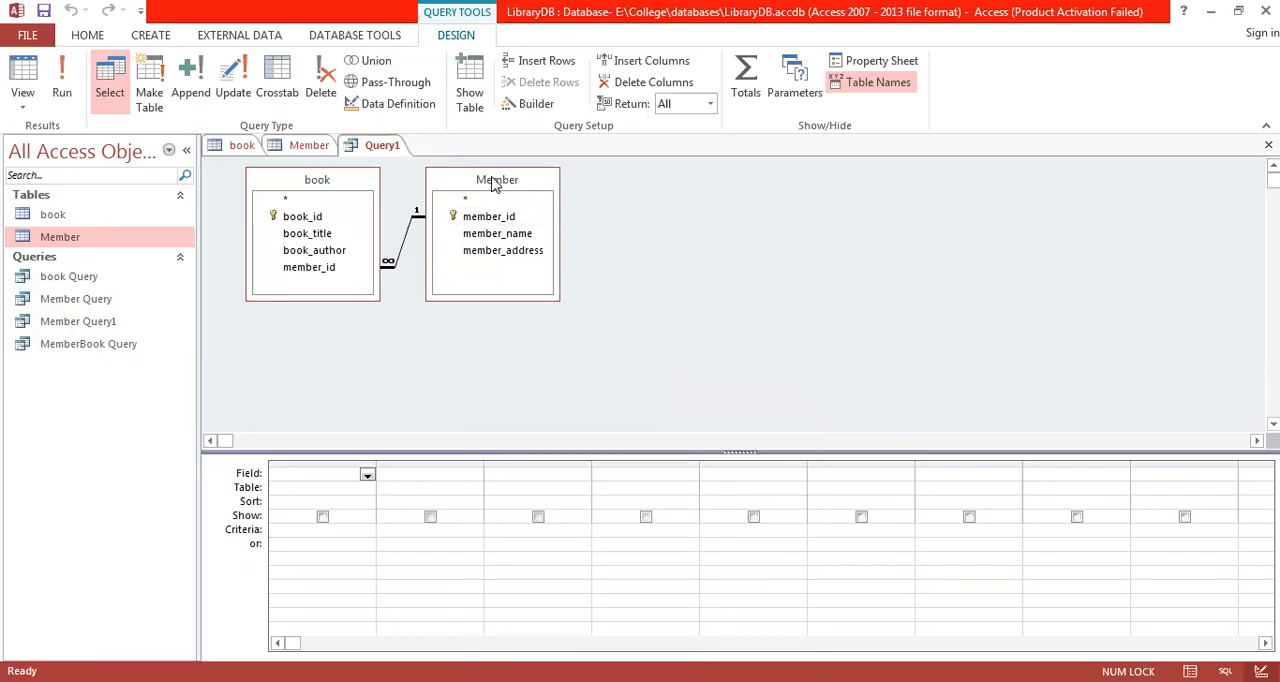
drag(492, 183, 512, 195)
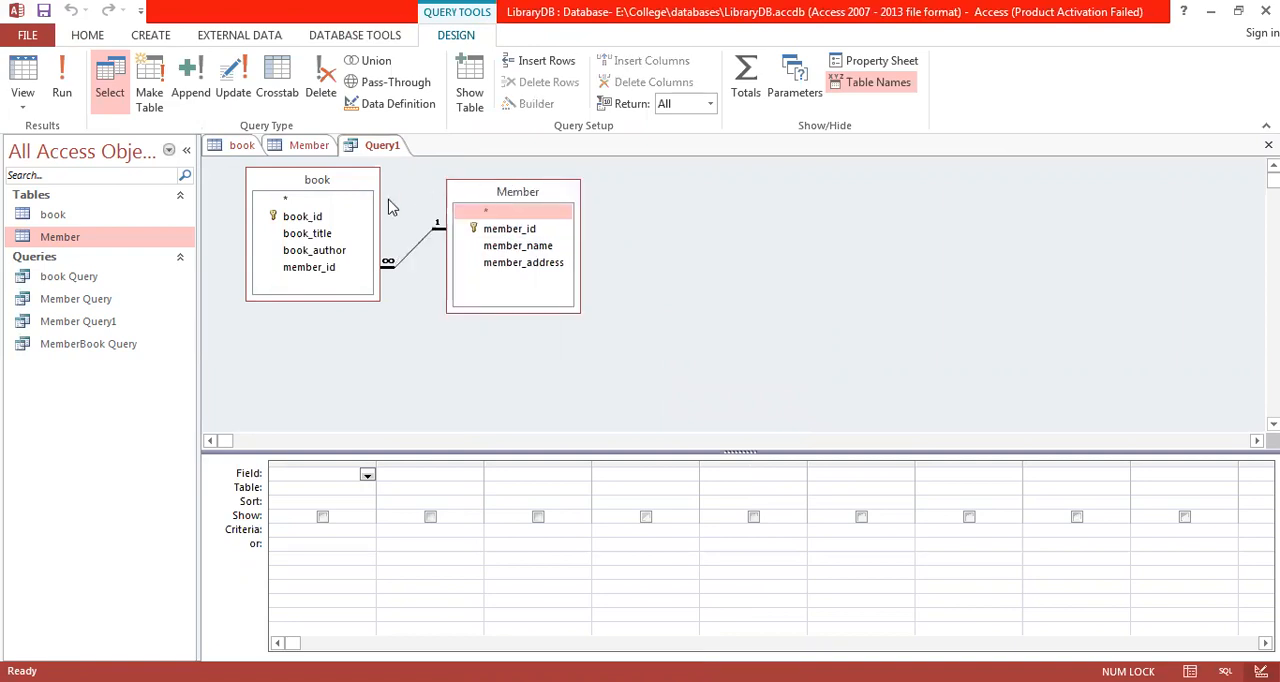
Step: Add book_title, book_author, member_name and member_address to the query and run it
double_click(315, 234)
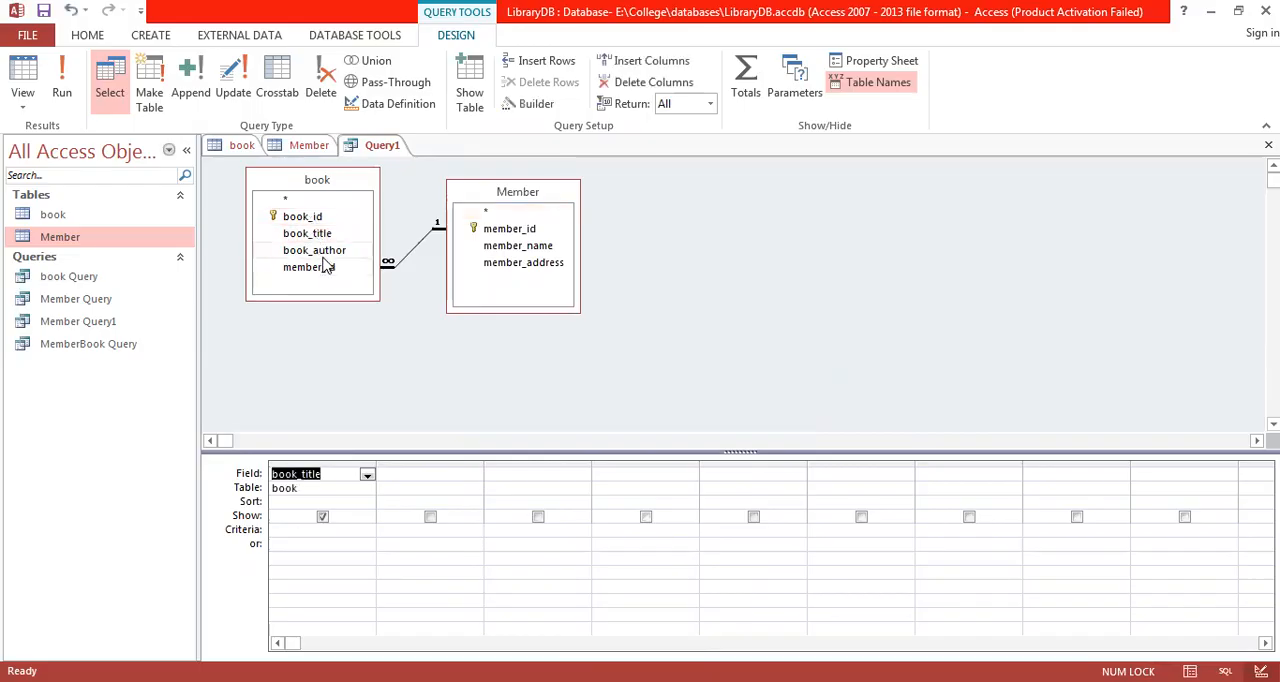
double_click(326, 252)
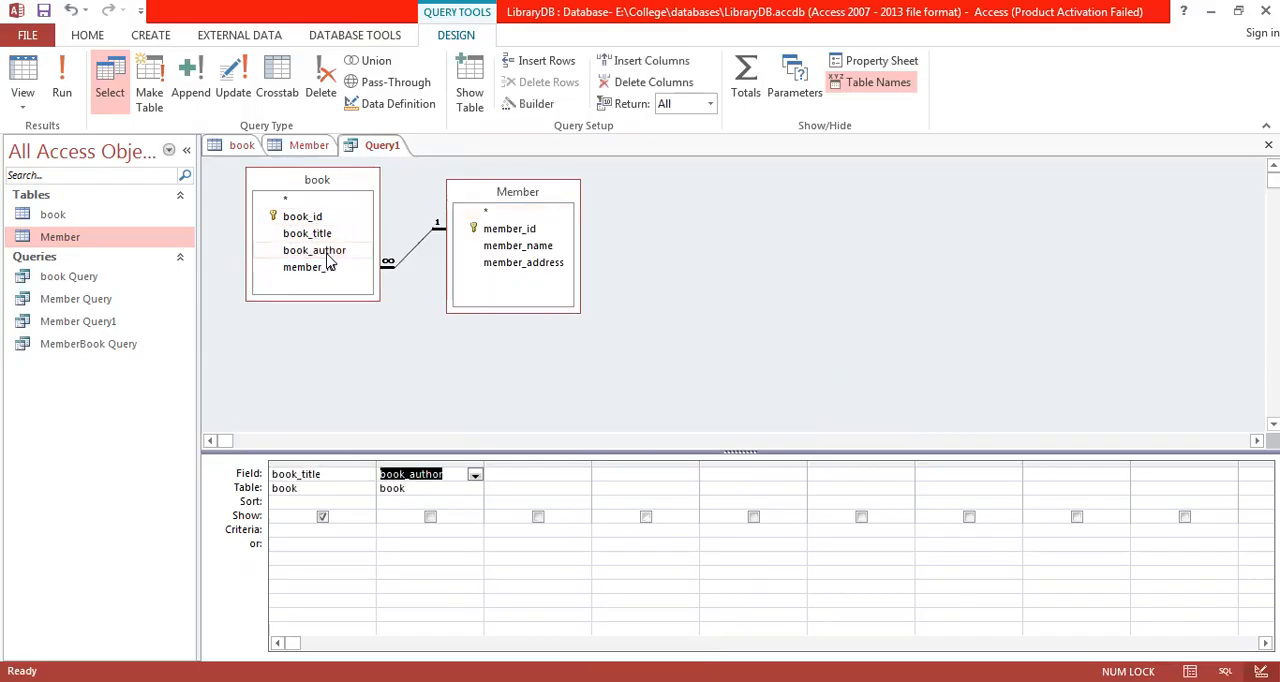
double_click(540, 247)
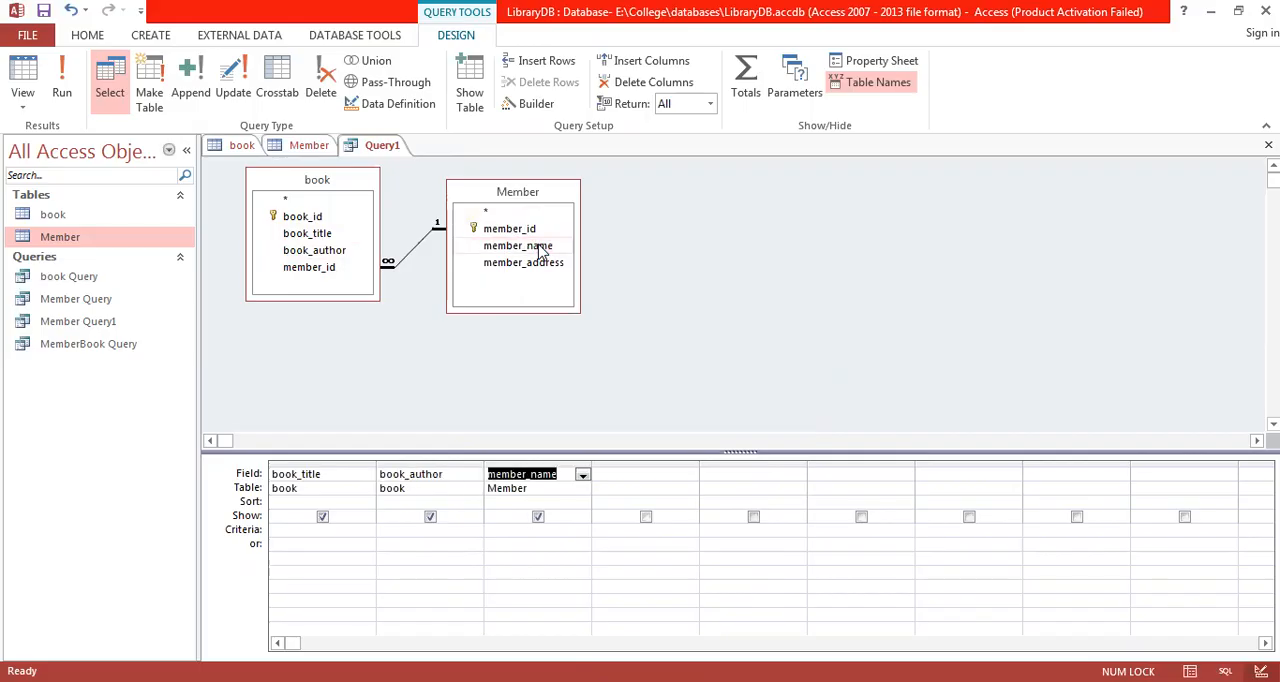
double_click(541, 264)
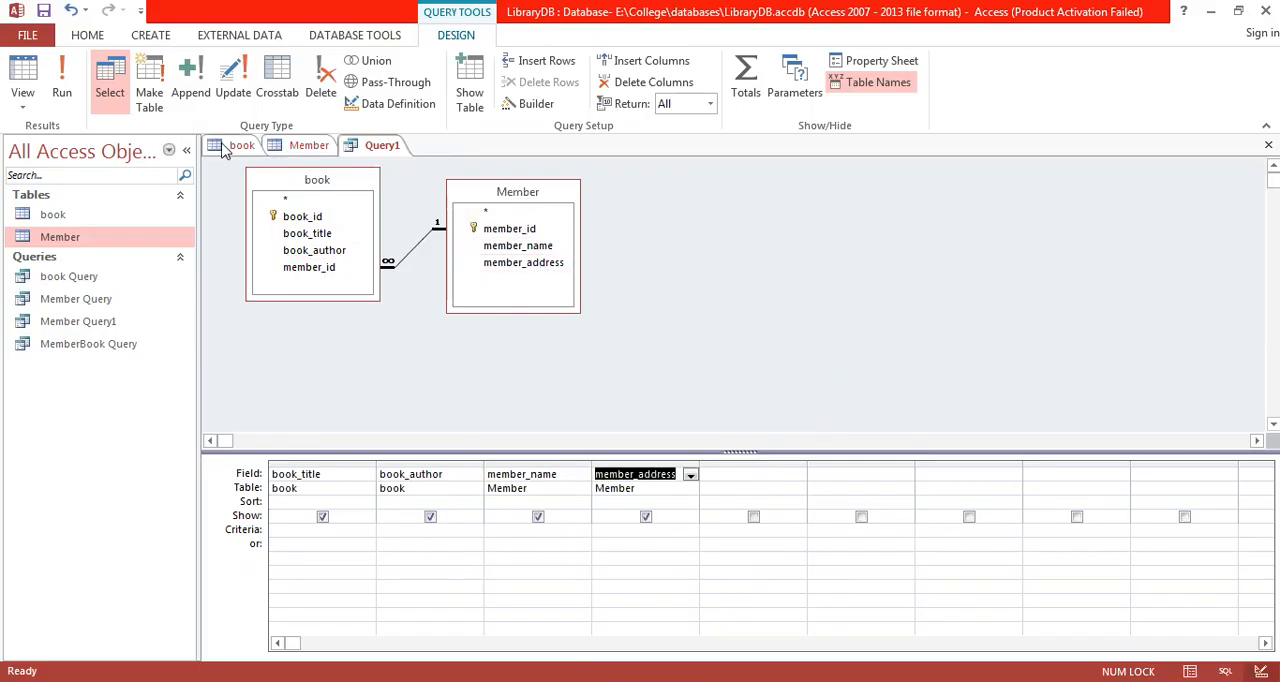
click(65, 92)
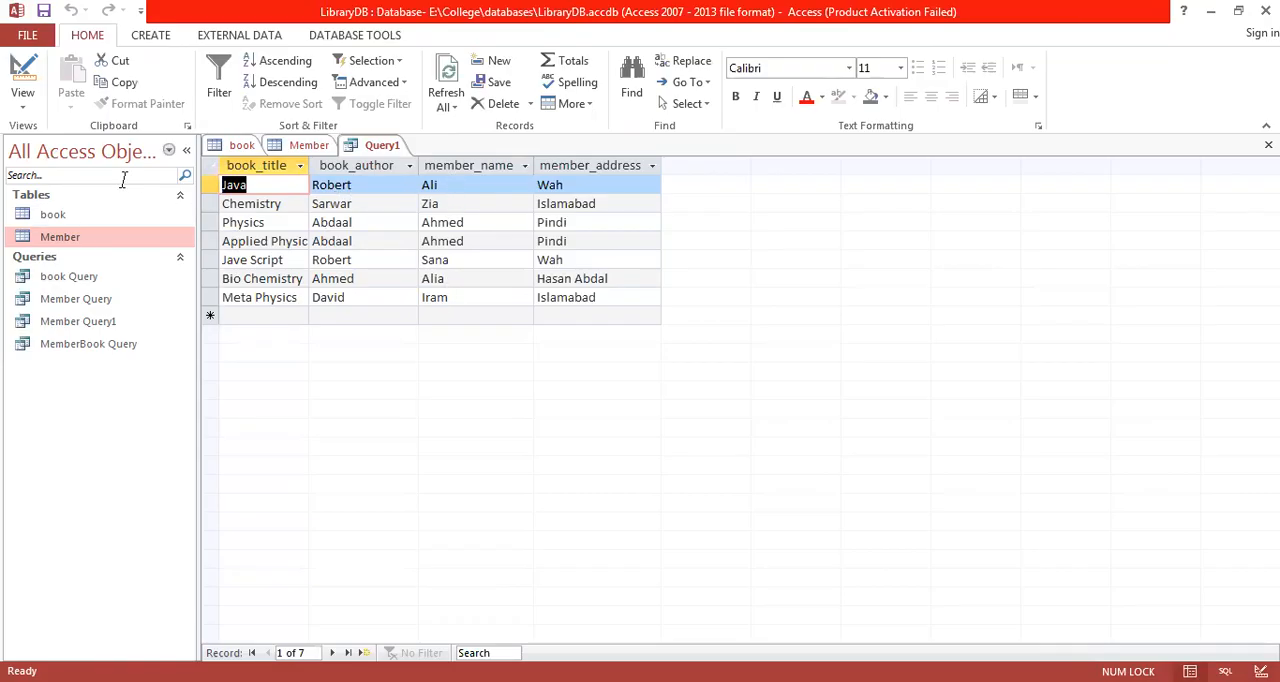
Step: Set the book_title criterion to java in Design View and run the query
click(24, 76)
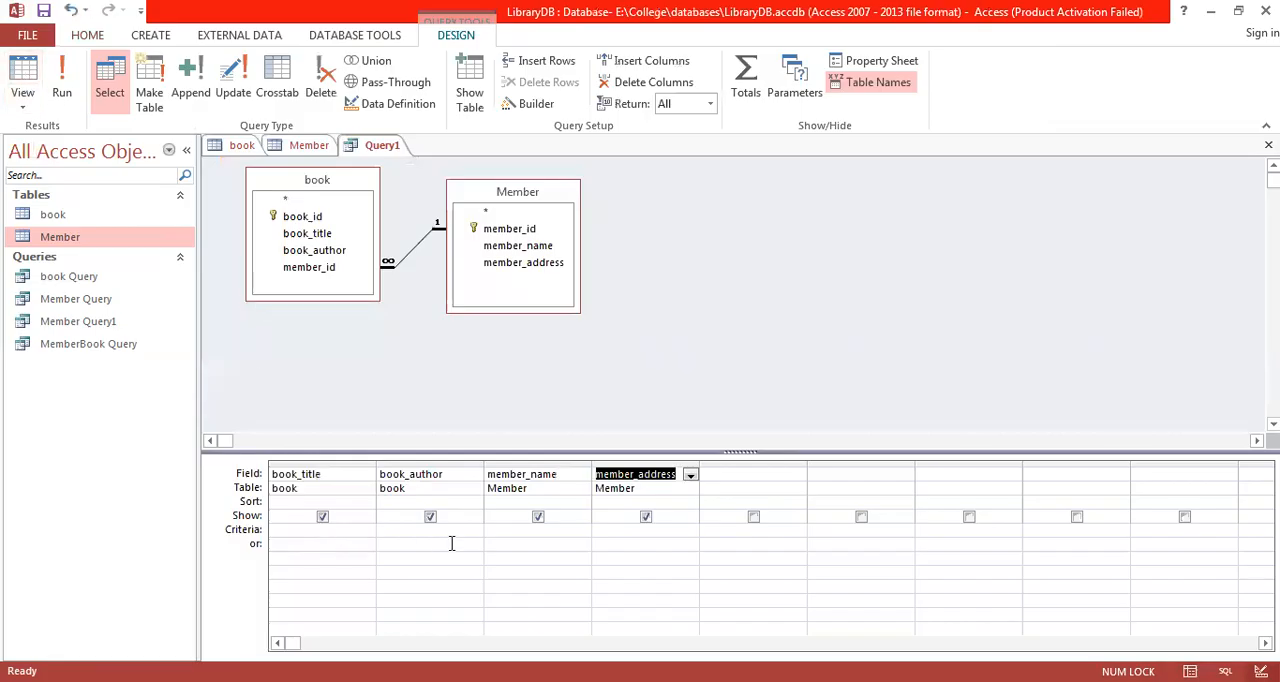
click(287, 528)
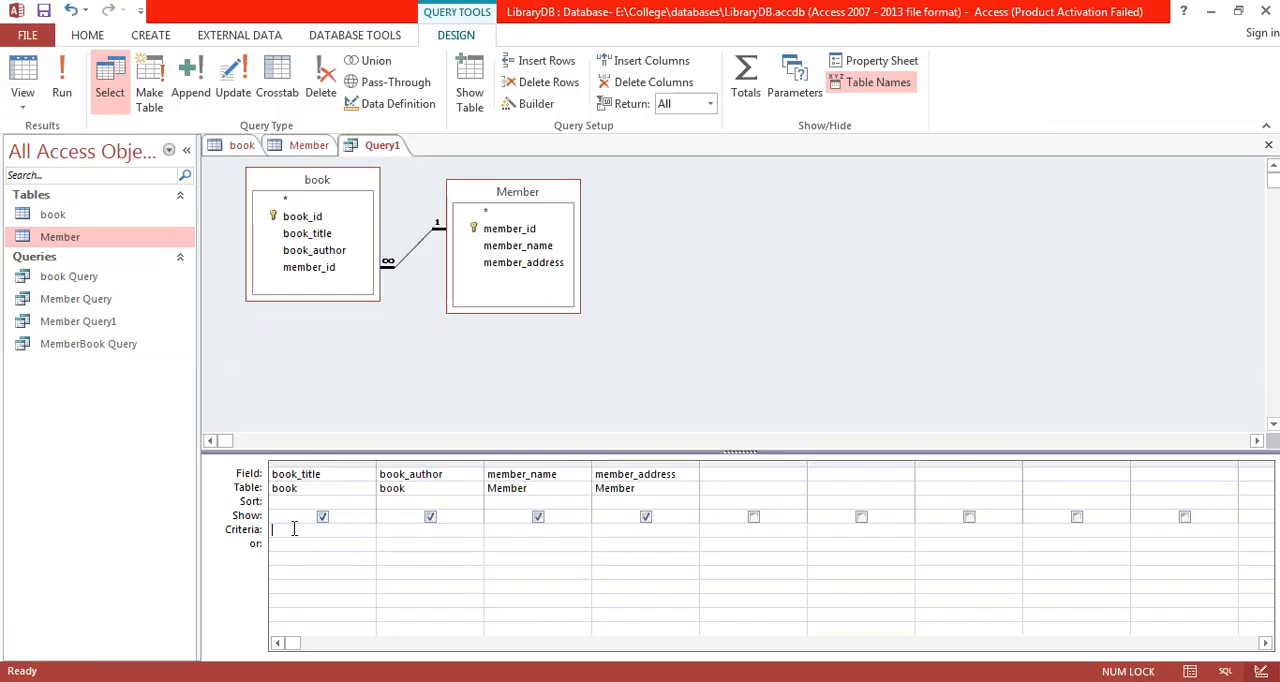
text(java)
click(382, 530)
click(64, 92)
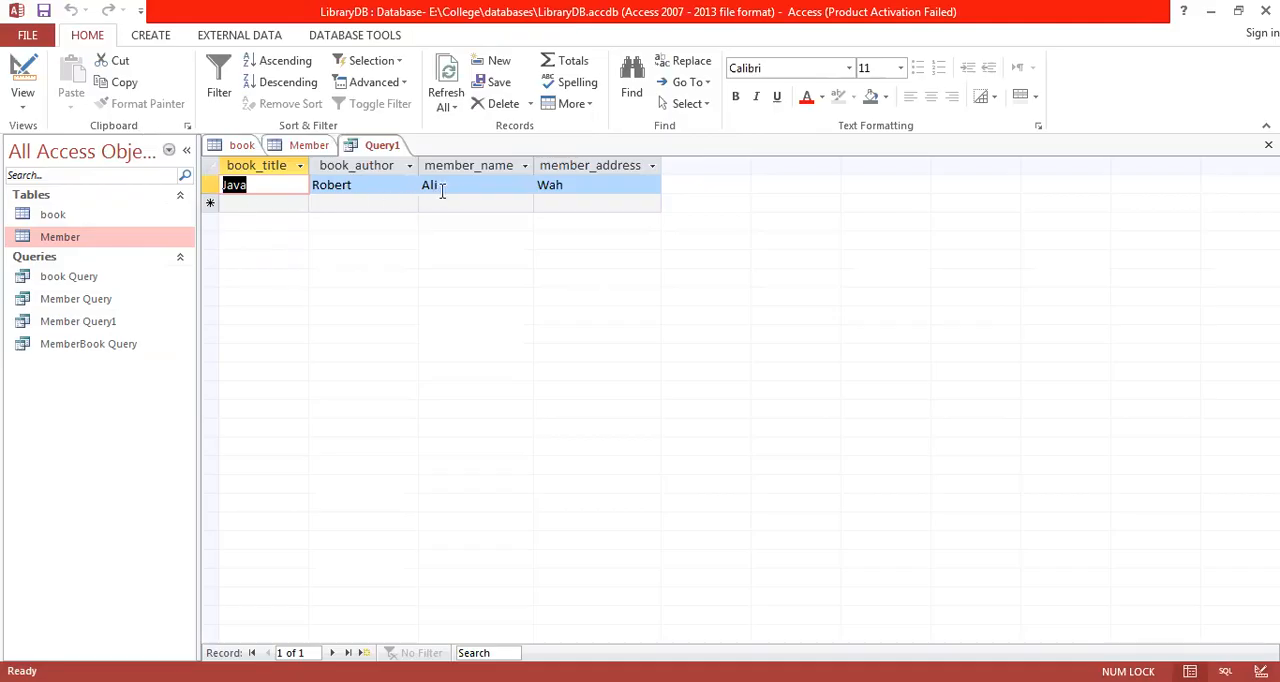
Step: Replace the book_title criterion with chemistry, run the query and return to its Design View
click(26, 106)
click(72, 220)
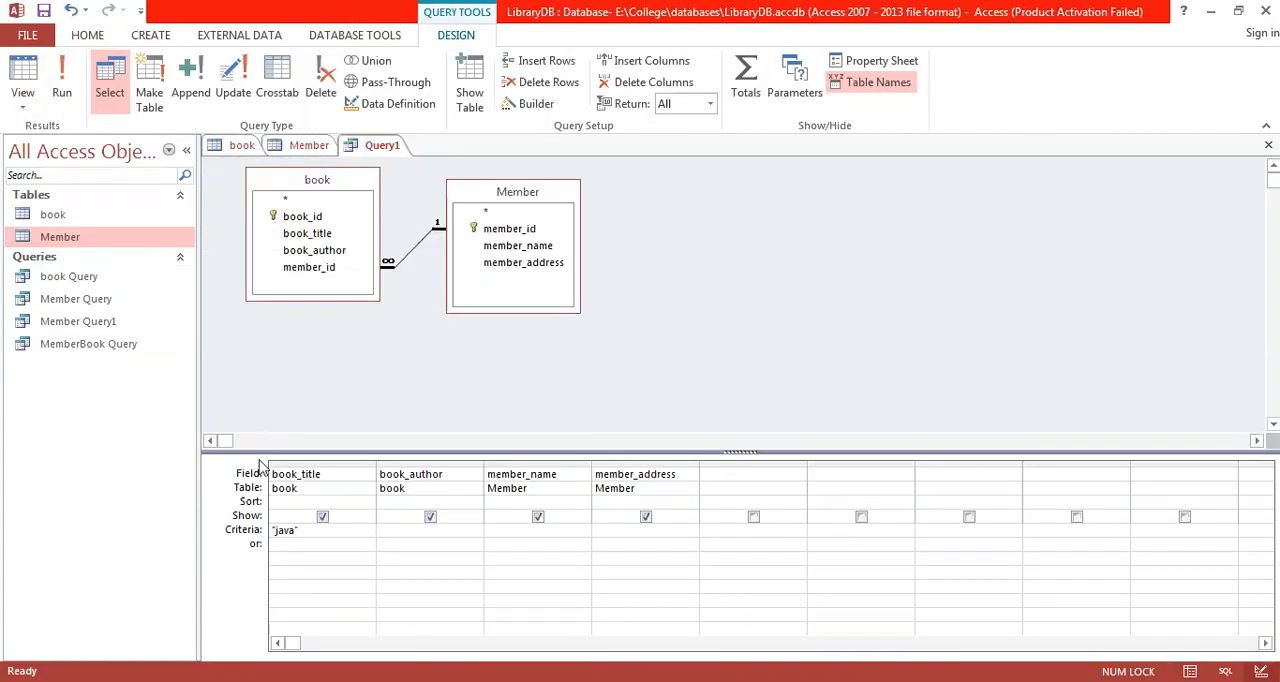
key(BackSpace)
key(BackSpace)
key(BackSpace)
key(BackSpace)
key(BackSpace)
text(chemistry)
key(Tab)
click(63, 91)
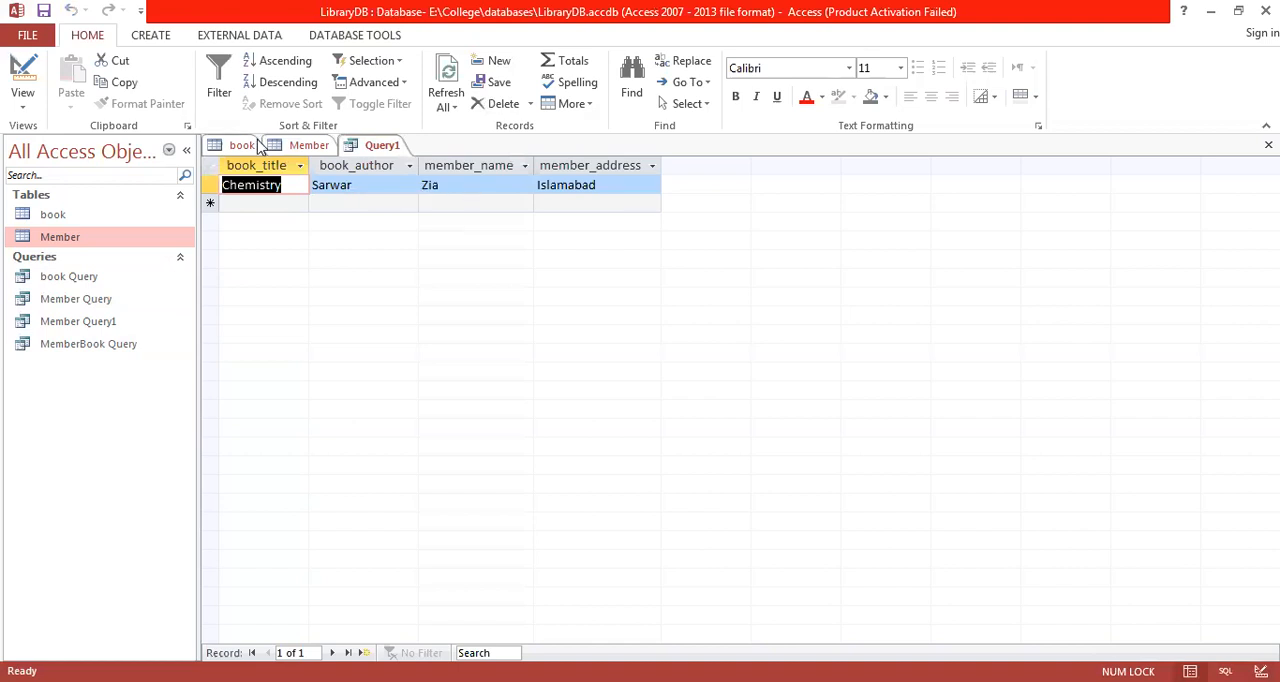
click(30, 84)
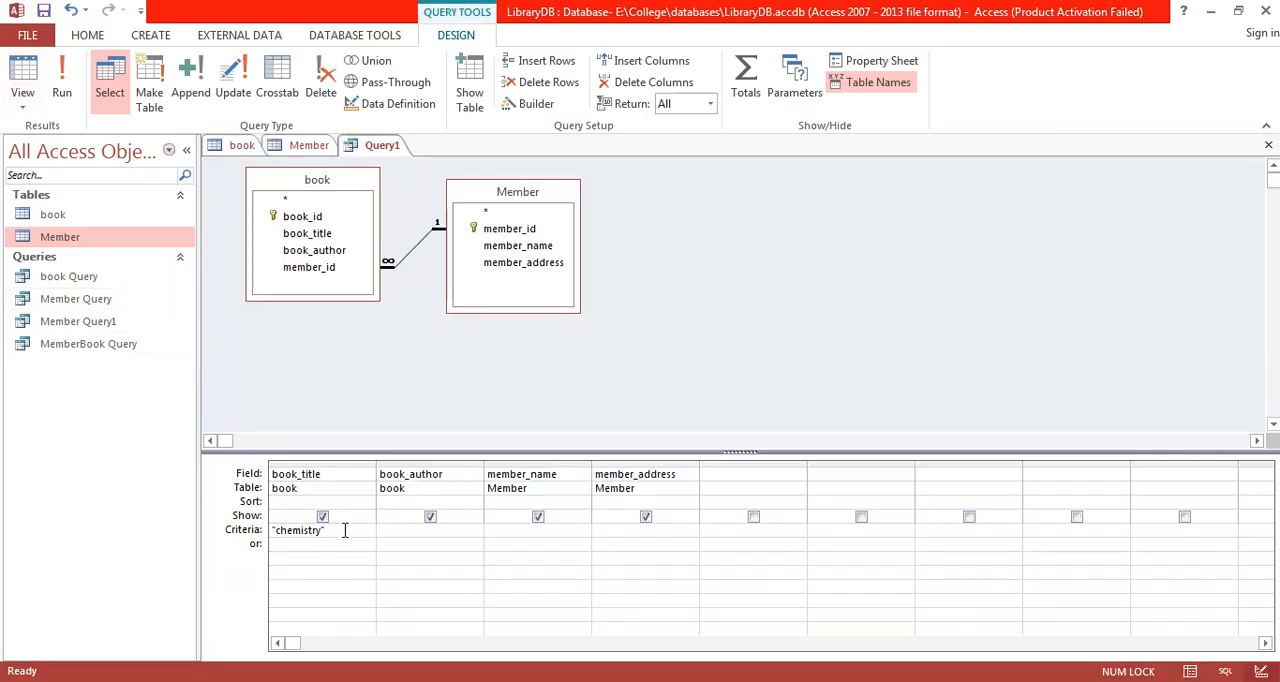
key(Up)
key(End)
key(Left)
key(Up)
key(Home)
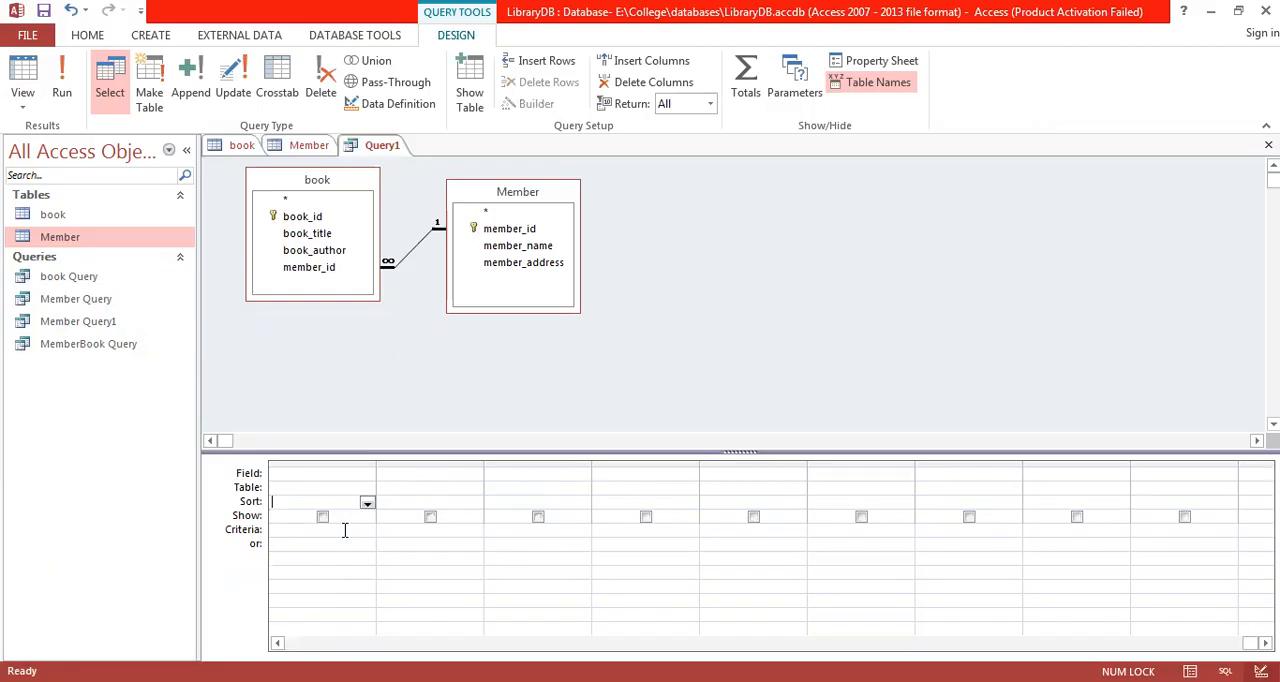
key(Right)
key(Left)
key(ctrl+z)
key(ctrl+z)
key(ctrl+z)
key(ctrl+z)
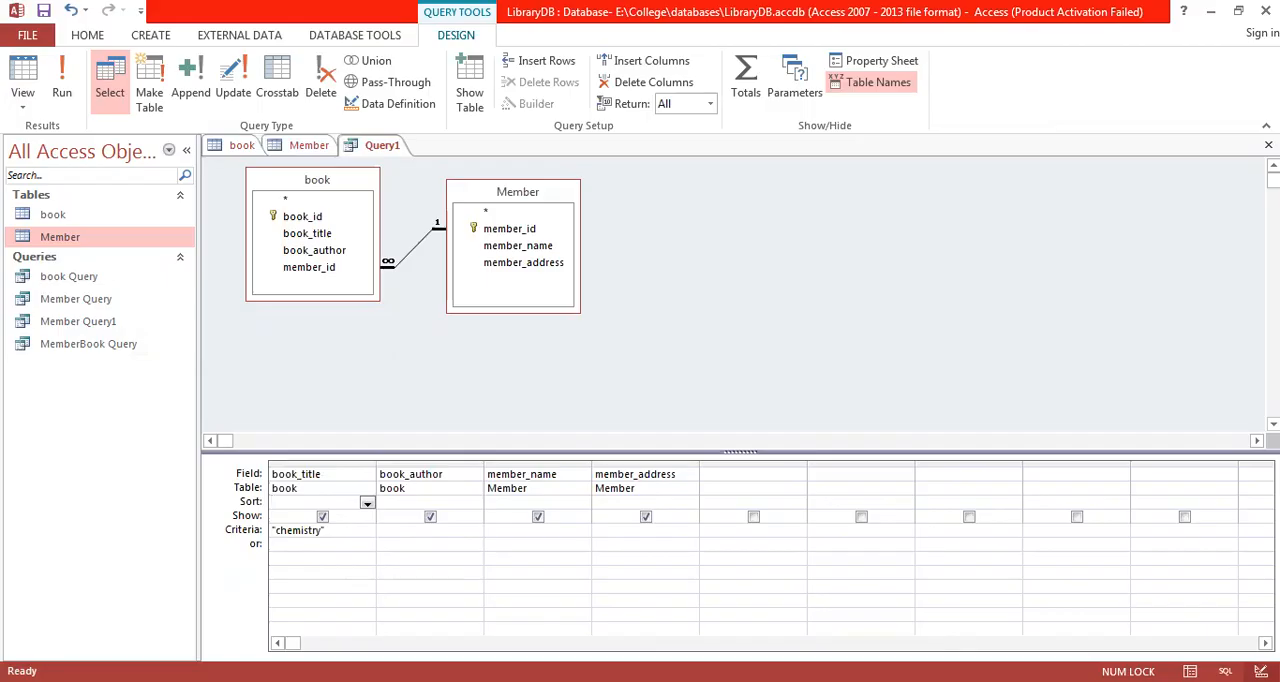
Step: Replace the book_title criterion with the wildcard pattern *chemistry* and run the query
double_click(286, 532)
key(Delete)
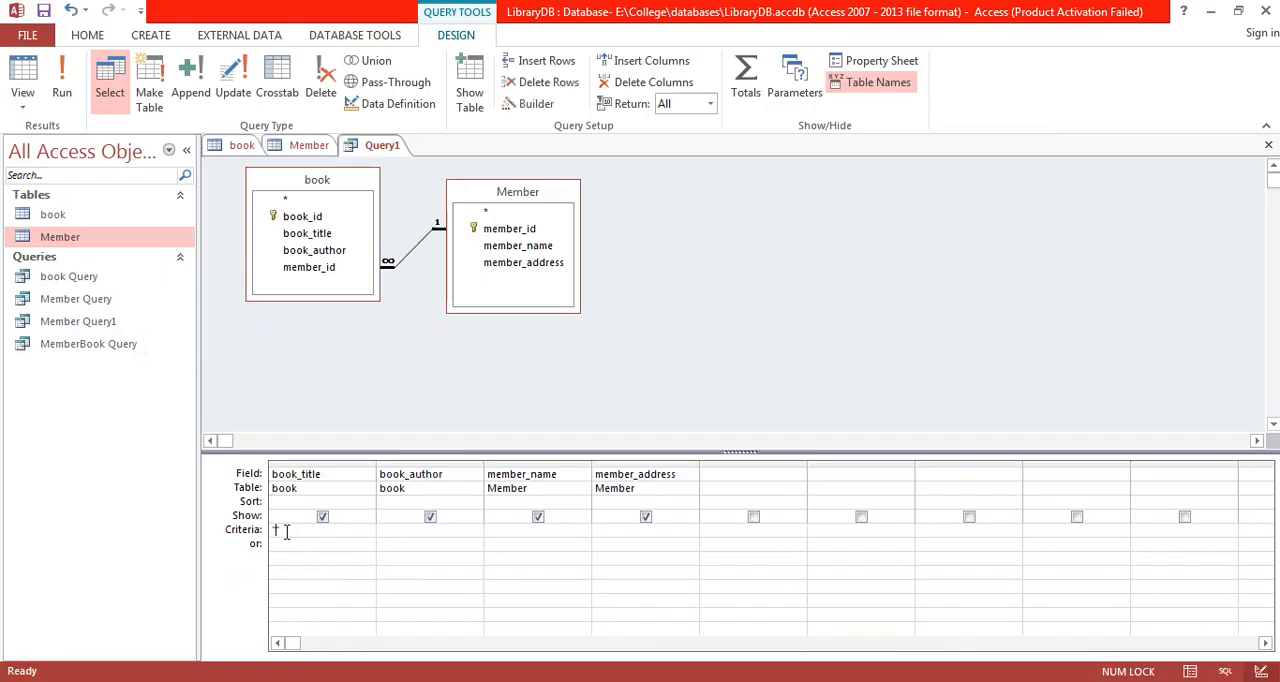
key(Delete)
key(BackSpace)
text(*chemistry*)
click(389, 531)
click(62, 82)
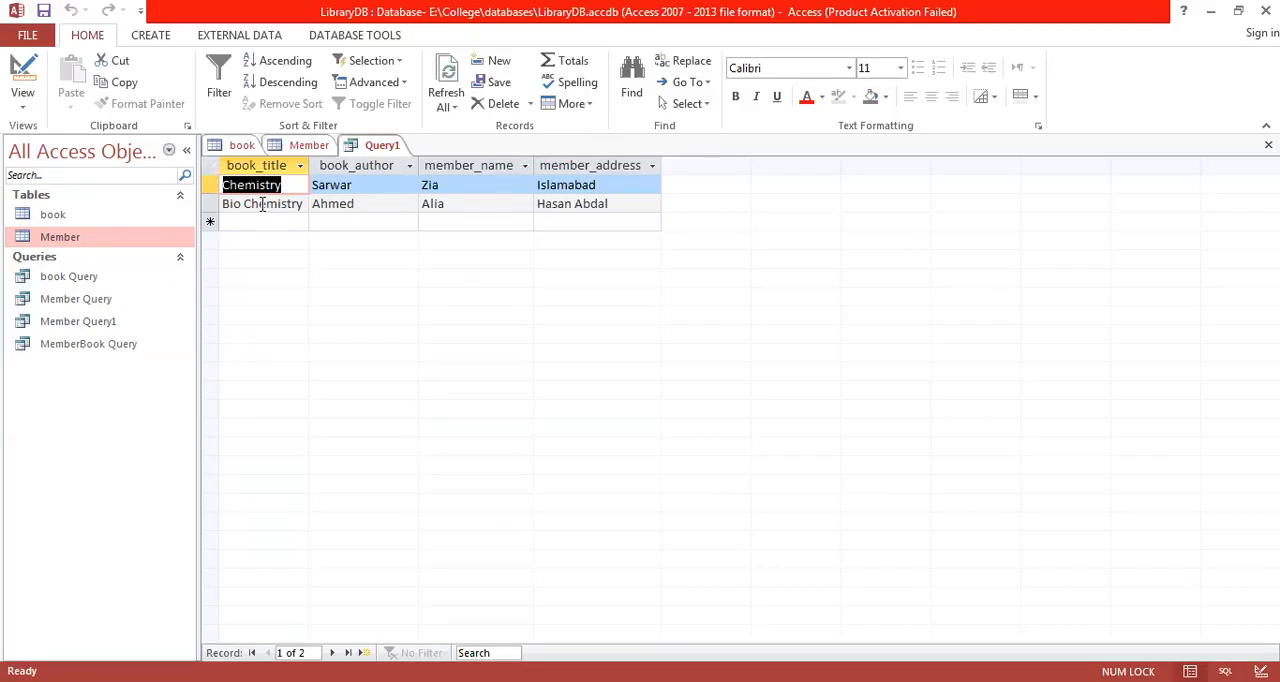
Step: Change the book_title criterion to the wildcard pattern *phy* in Design View and run the query
click(23, 104)
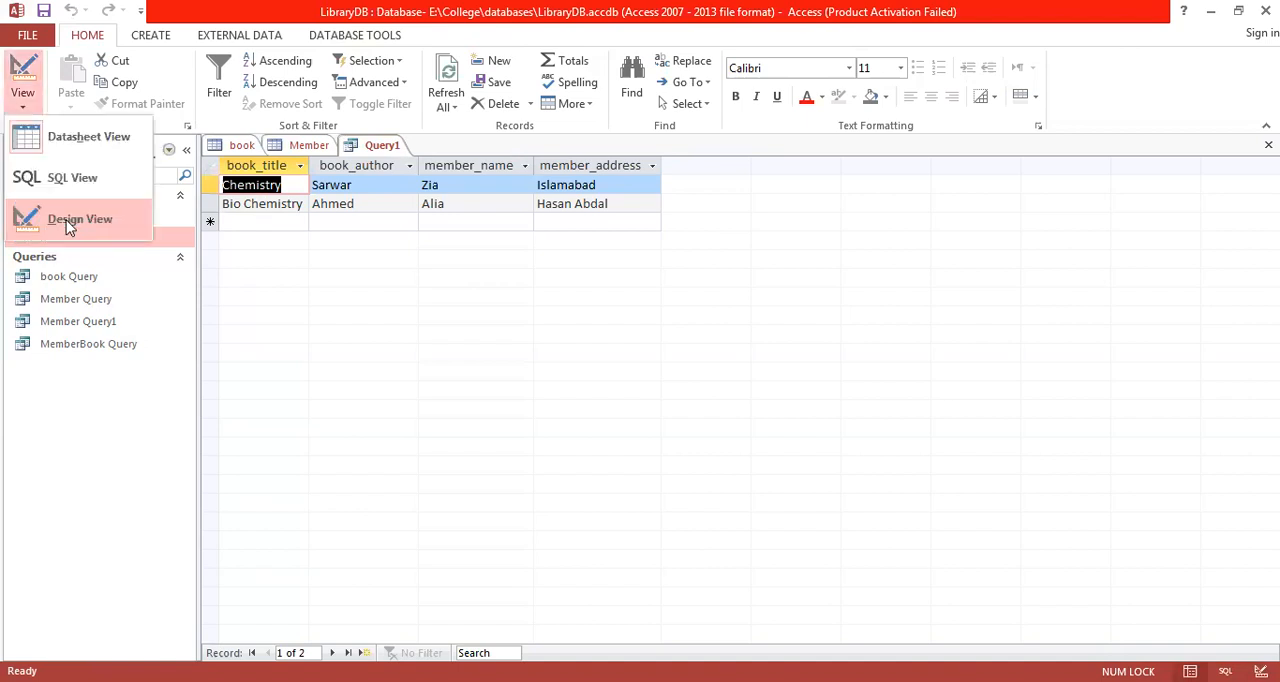
click(69, 222)
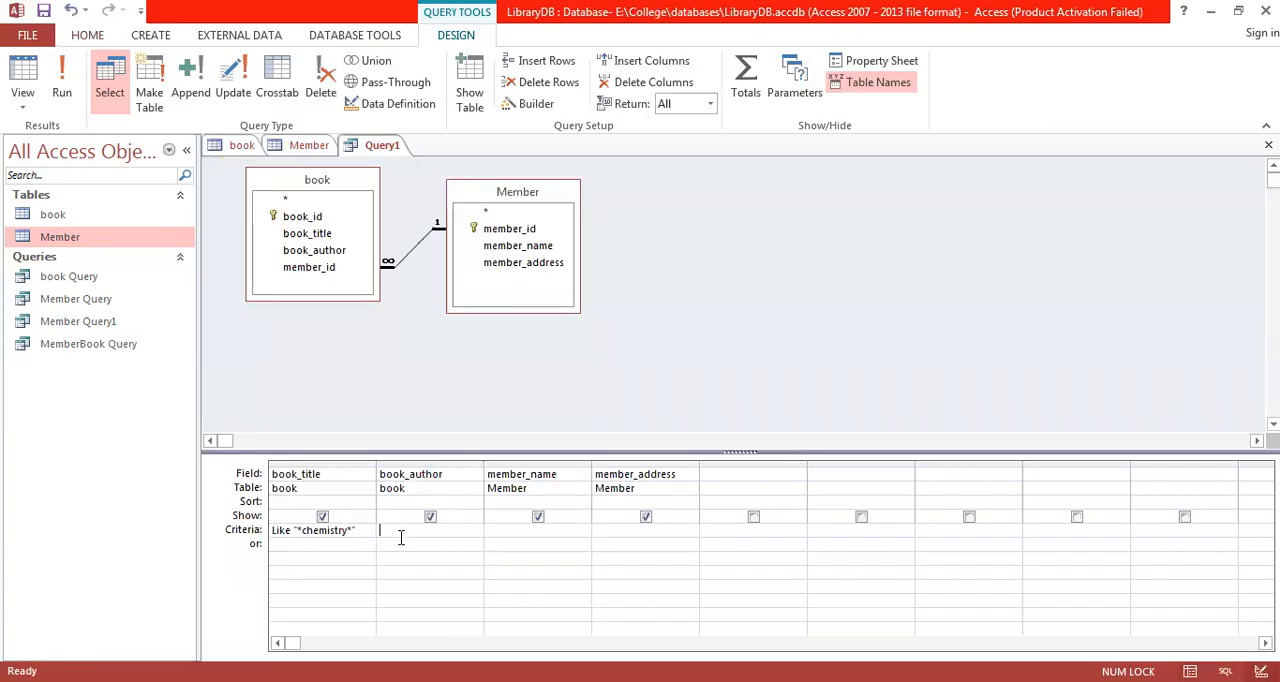
key(shift+Tab)
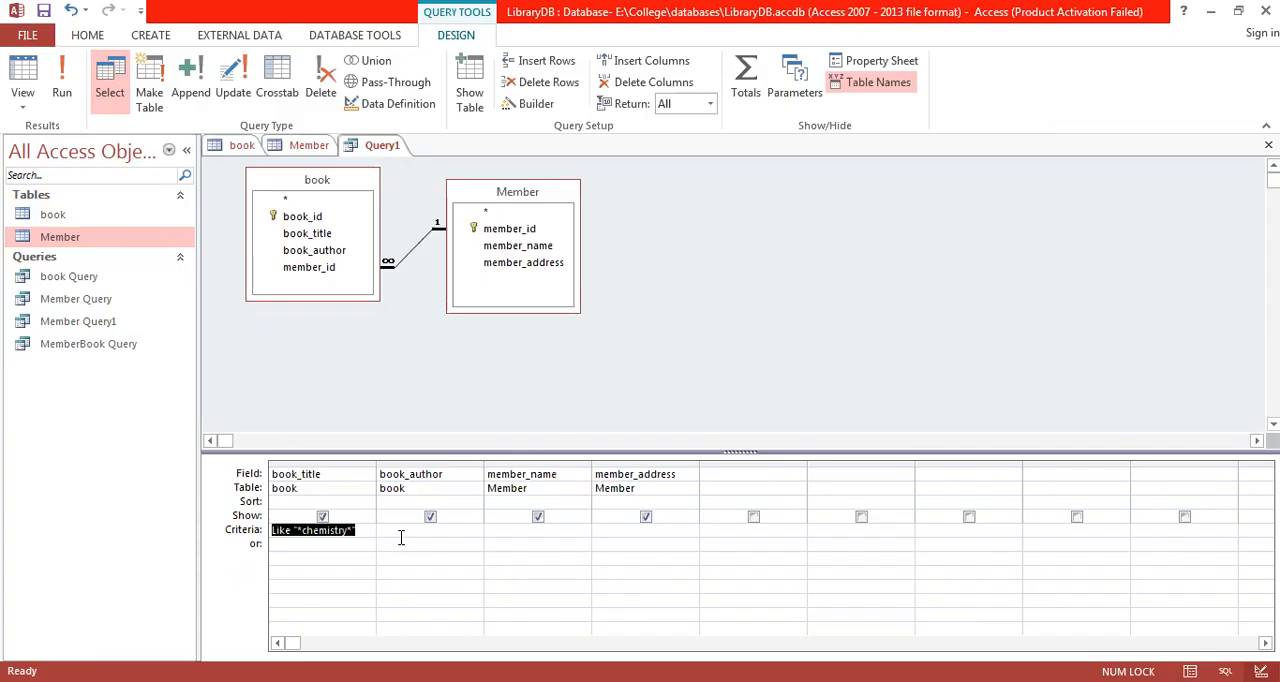
text(*)
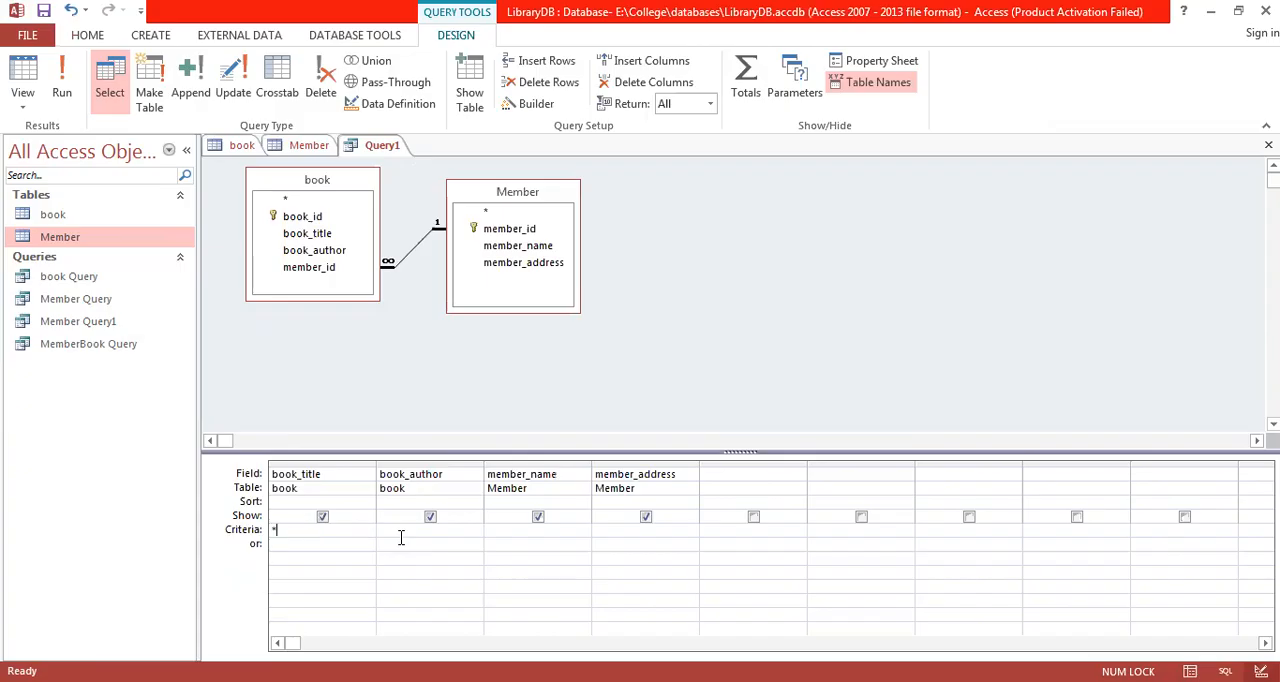
text(physic)
key(BackSpace)
key(BackSpace)
key(BackSpace)
key(Tab)
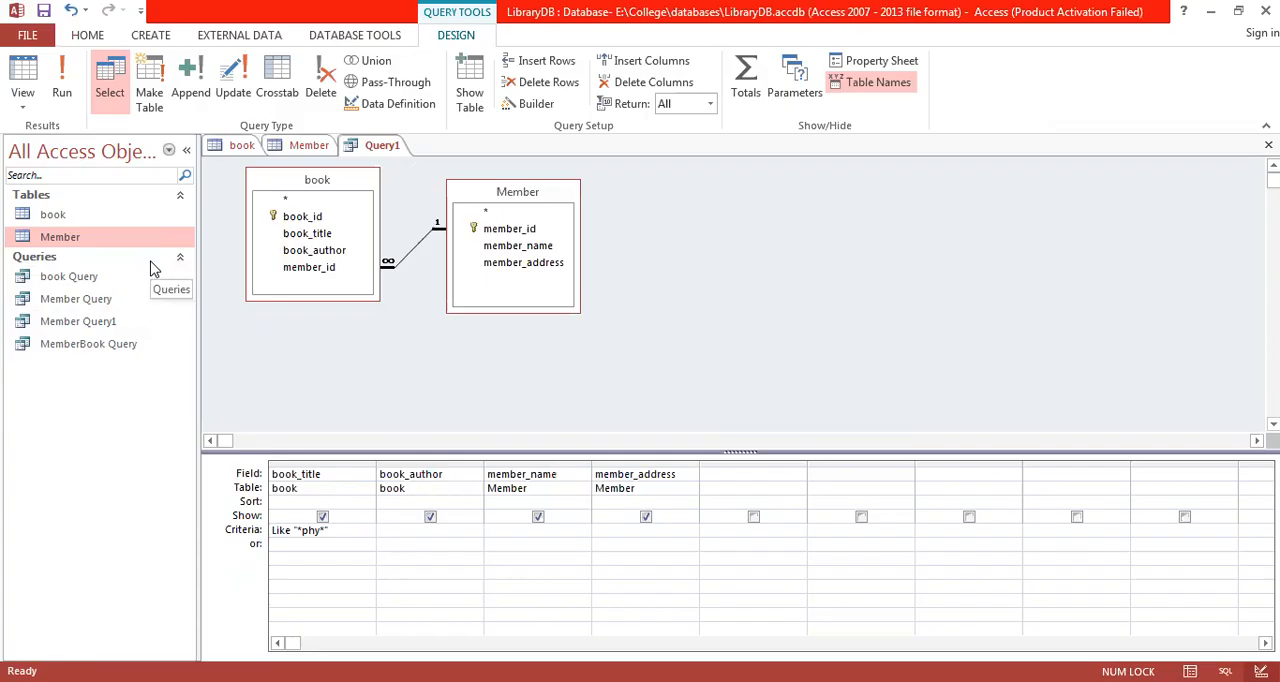
click(62, 92)
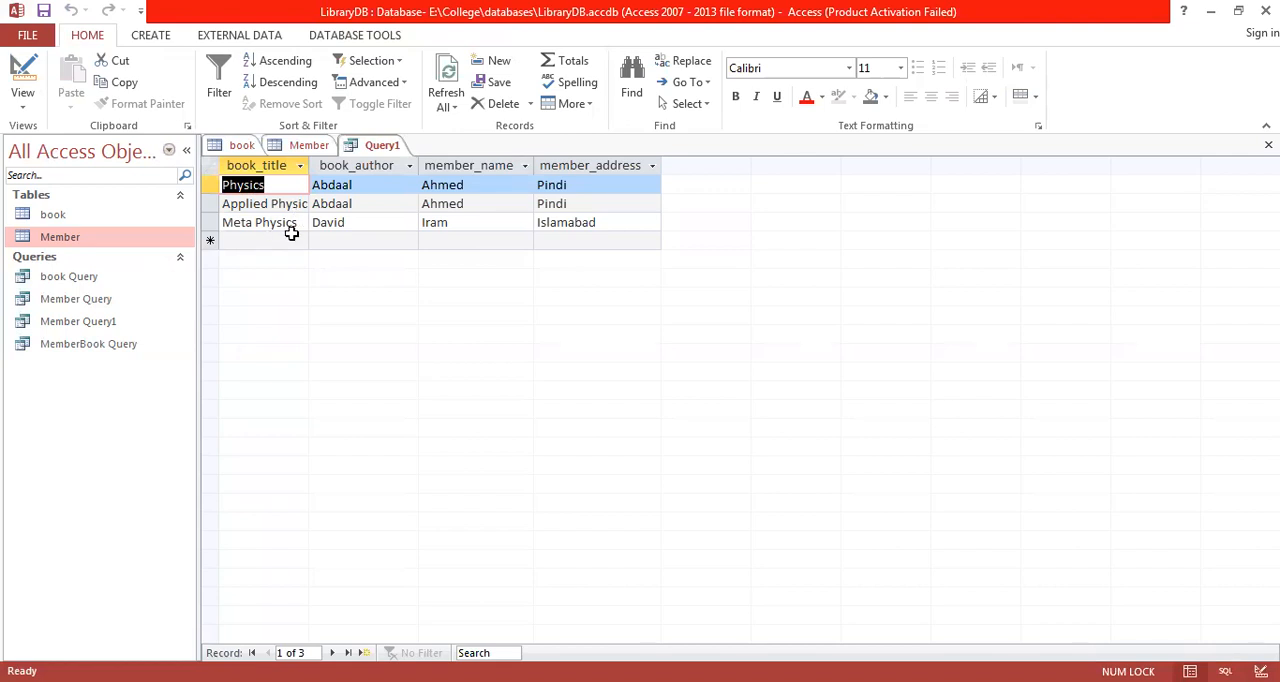
Step: Remove the leading asterisk so the book_title criterion reads Like "phy*", and run the query
click(22, 72)
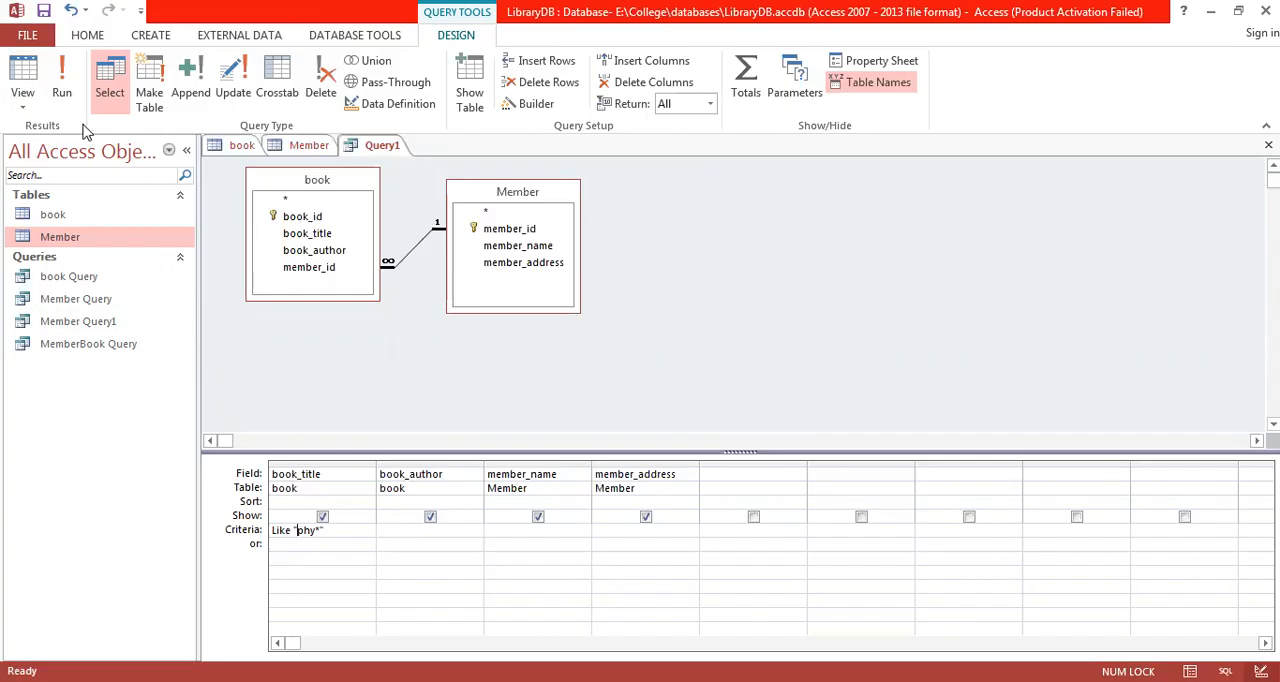
click(62, 92)
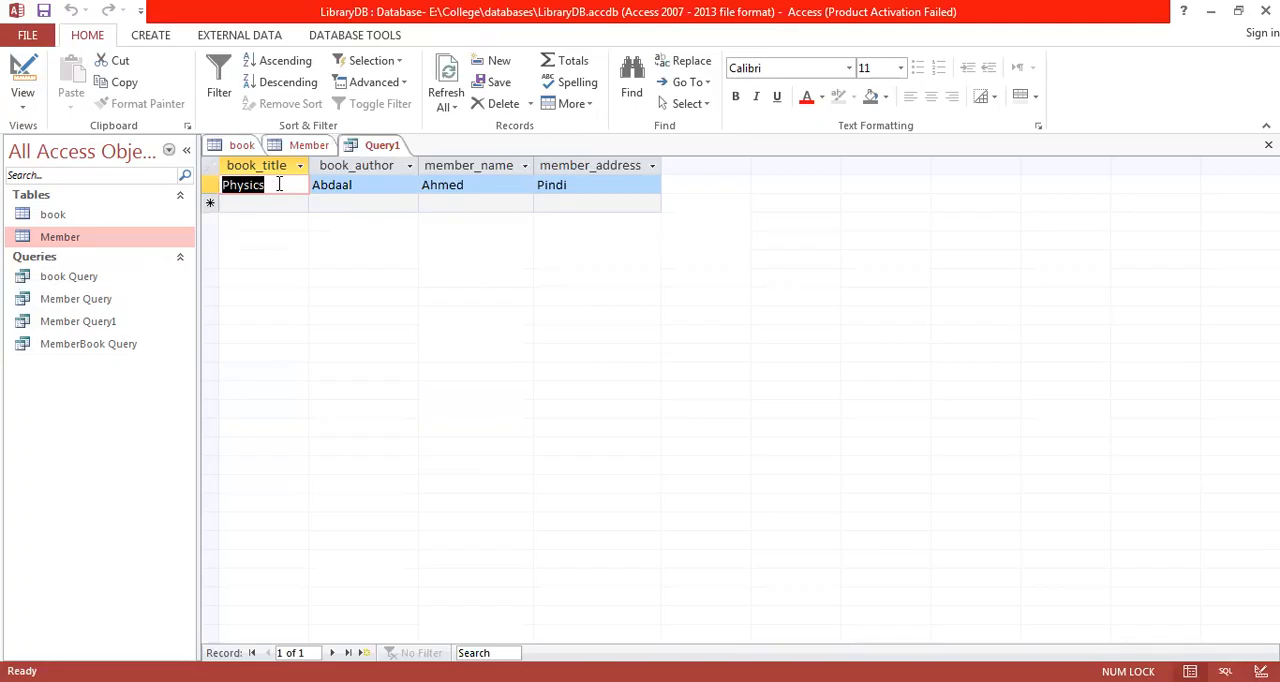
Step: Change the book_title criterion to Like "*physics" in Design View and run the query
click(14, 88)
key(Right)
key(Right)
key(Right)
key(Right)
key(Right)
key(Right)
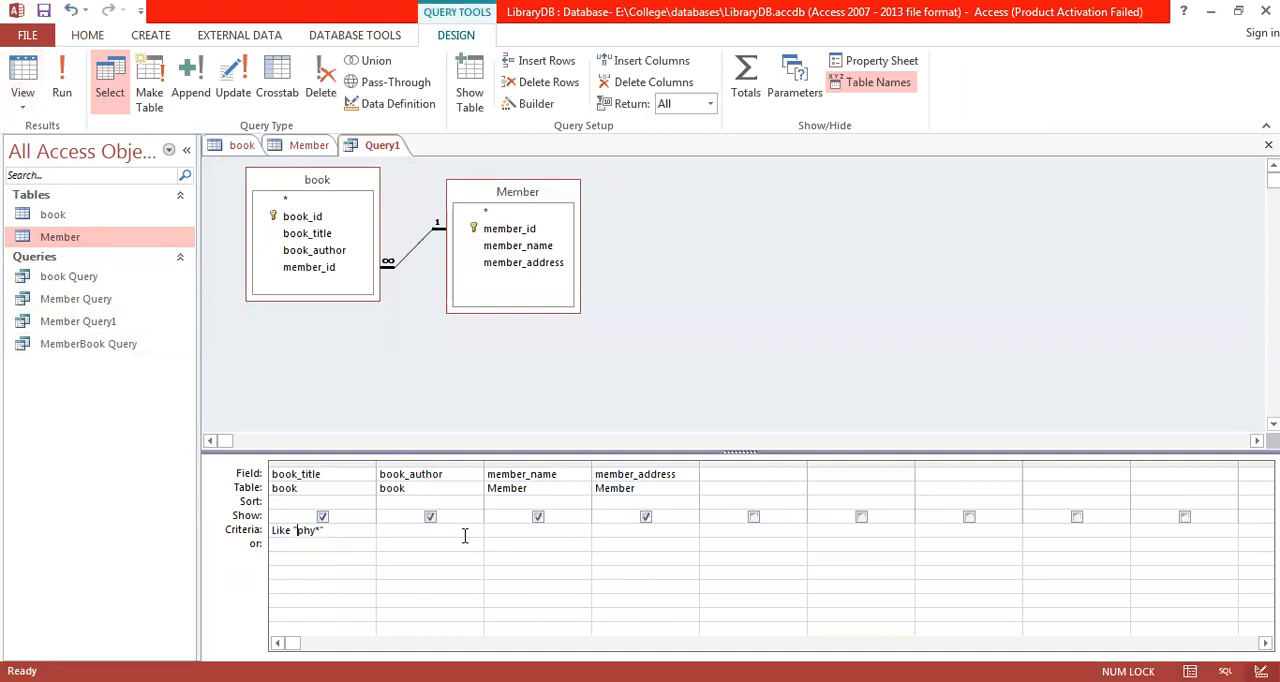
text(*)
key(Right)
key(Right)
key(Delete)
text(sics)
click(62, 92)
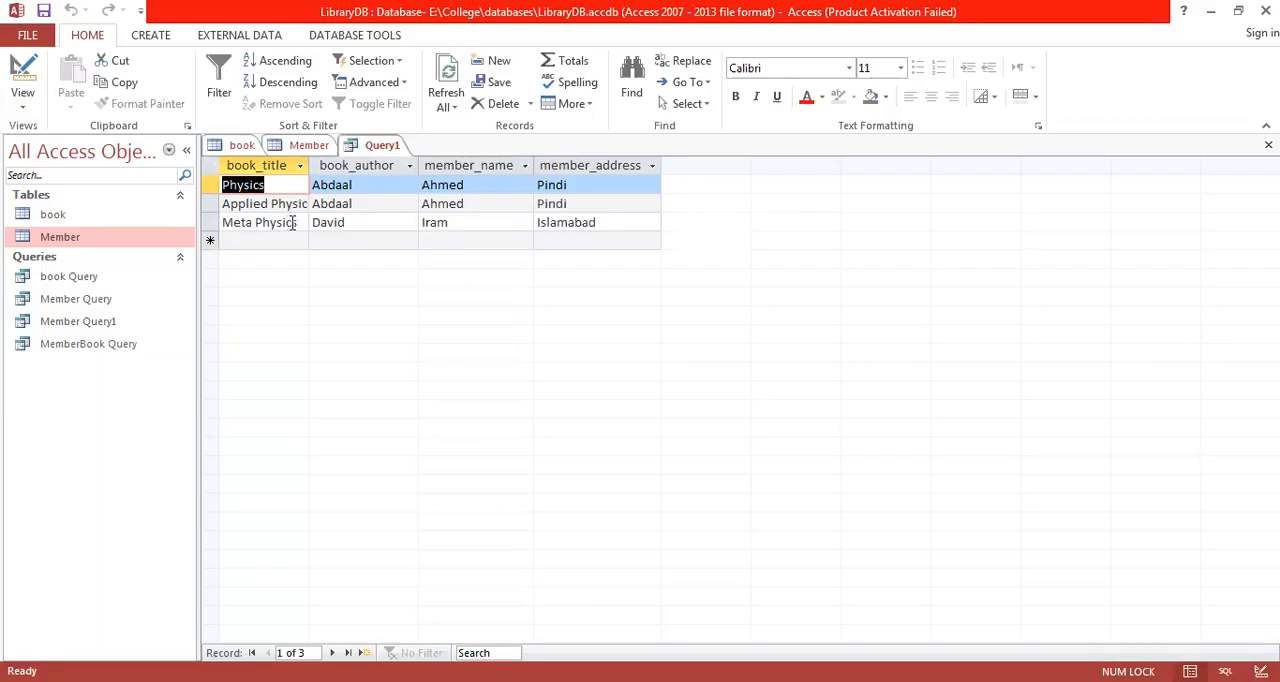
Step: Clear the book_title criterion in Design View, set the book_author criterion to a*, and run the query
click(22, 104)
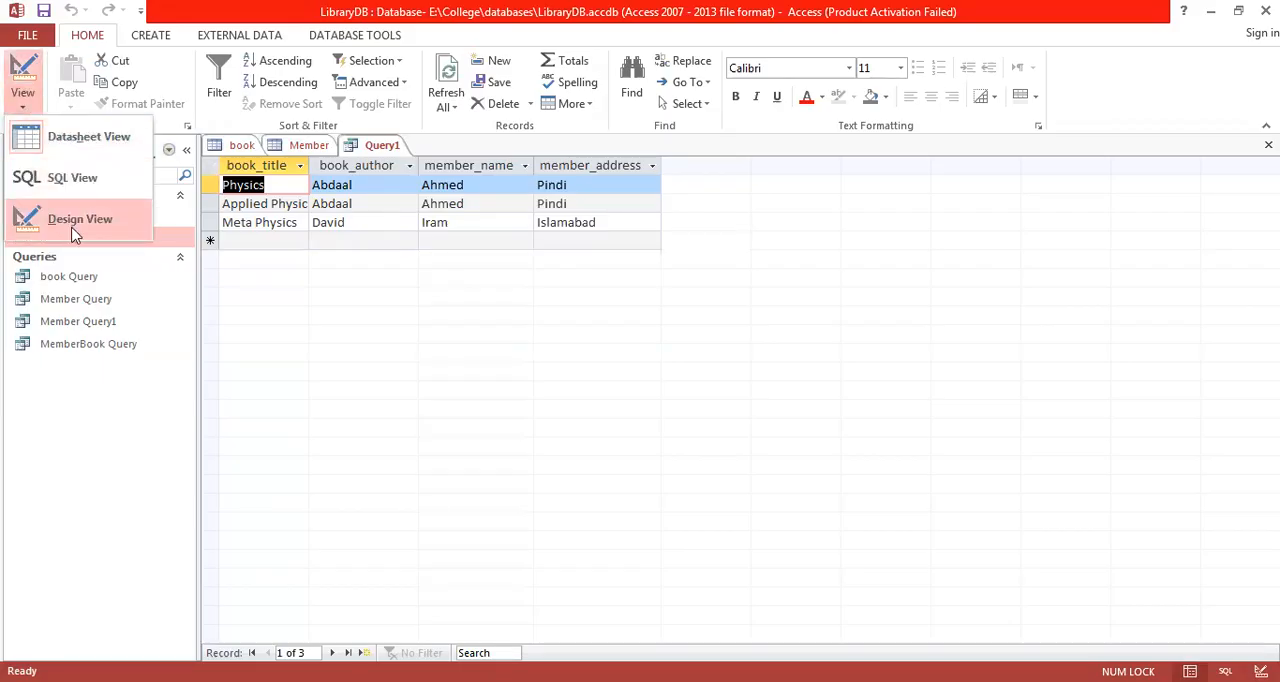
click(75, 229)
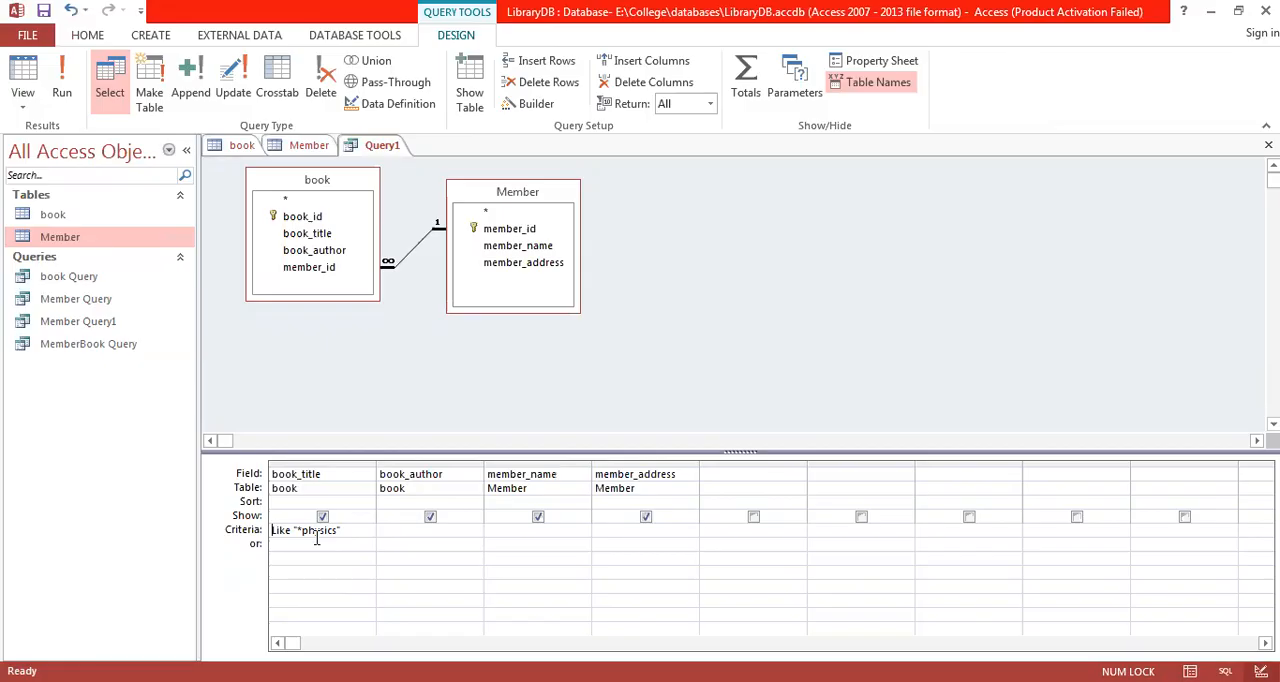
key(Tab)
key(shift+Tab)
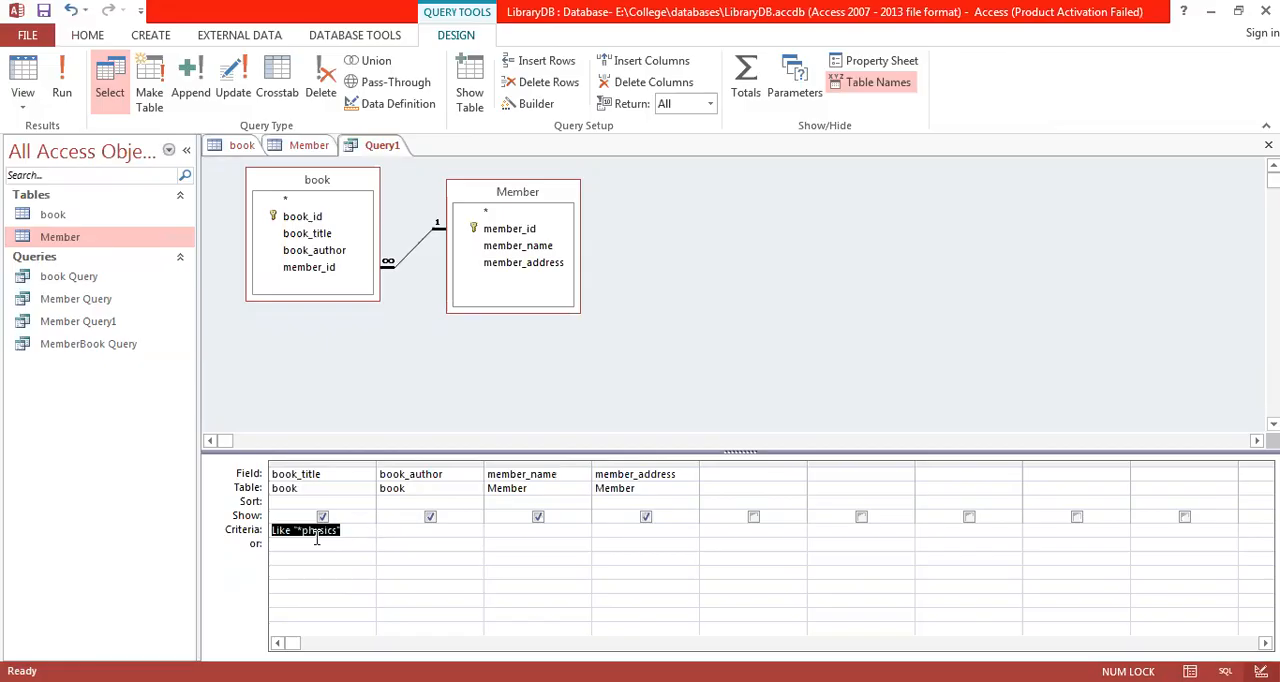
key(Delete)
text(a*)
key(Tab)
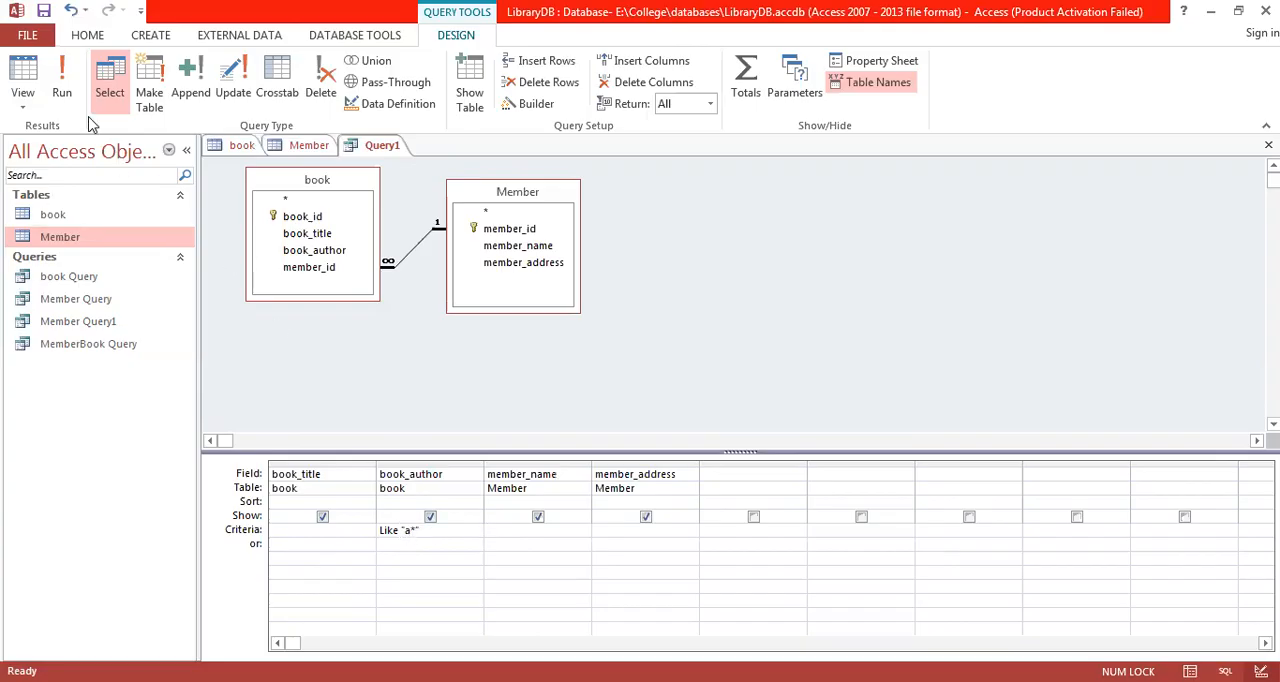
click(62, 80)
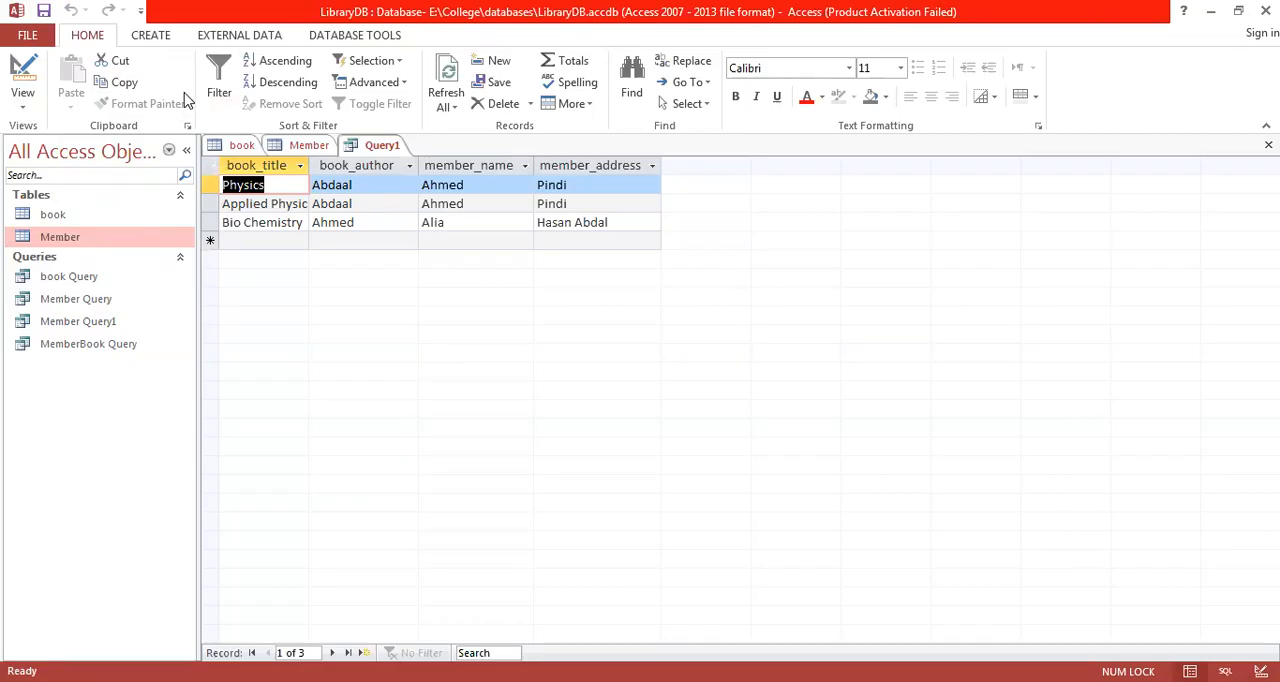
Step: Remove the book_author criterion in Design View and set the member_address criterion to the parameter prompt [address likhen]
click(24, 97)
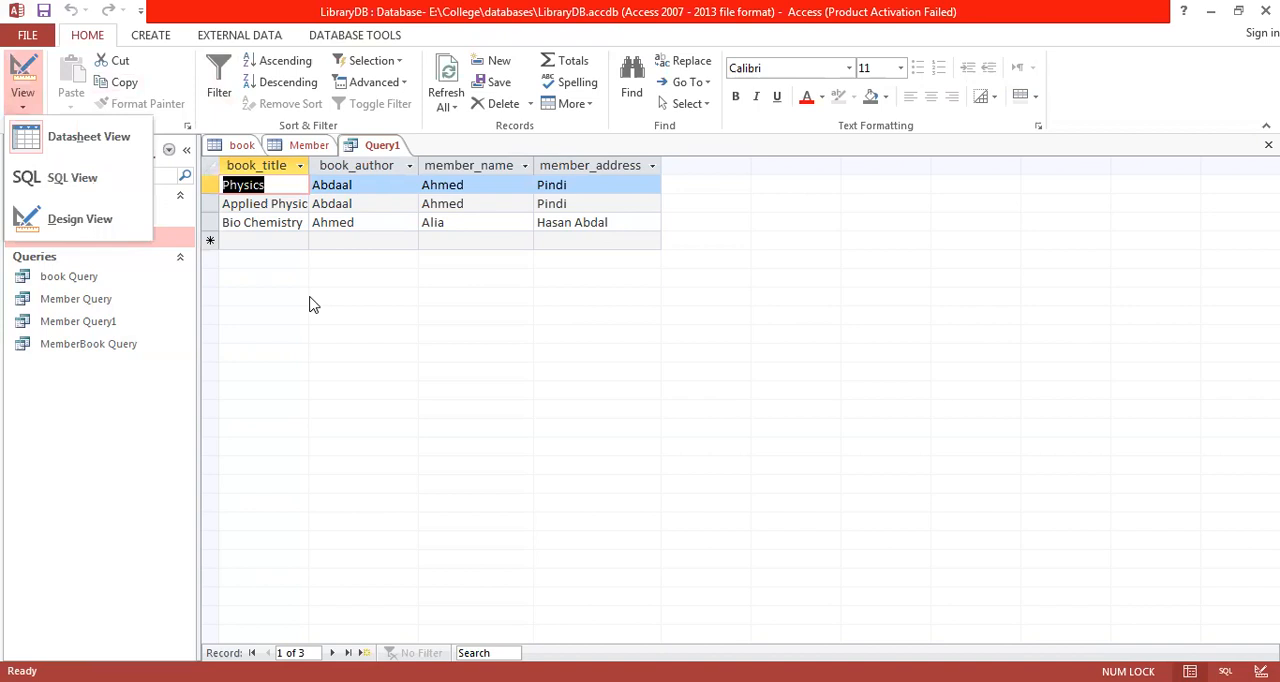
click(72, 220)
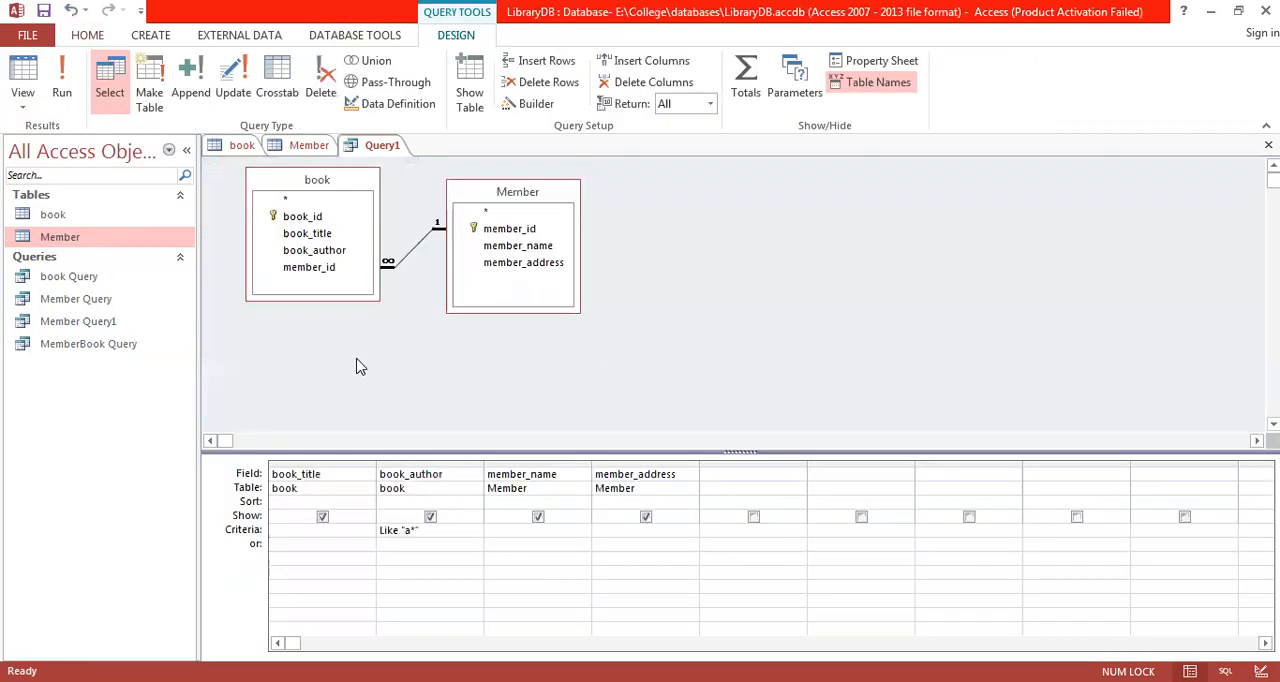
click(577, 541)
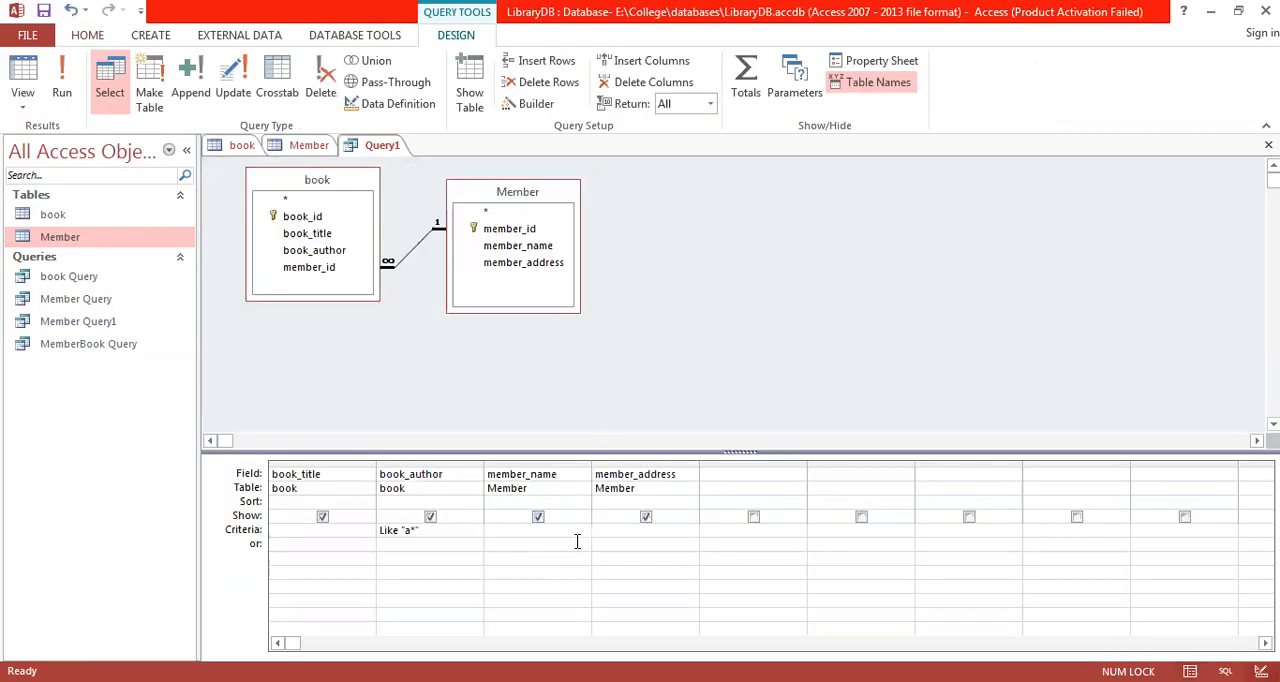
key(shift+Tab)
key(Delete)
text([)
text(ent)
text(e)
key(BackSpace)
key(BackSpace)
key(BackSpace)
key(BackSpace)
text(address likhen)
Step: Run the parameter query with Pindi as the member address
click(63, 88)
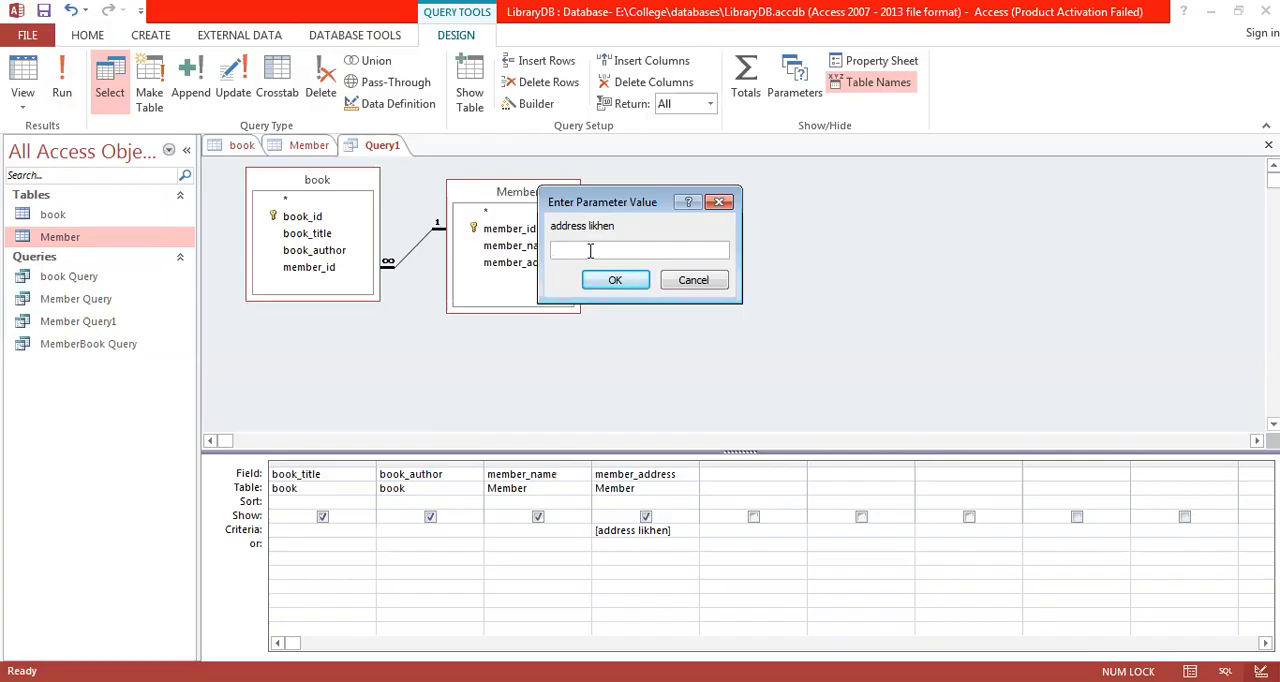
text(ndi)
click(625, 285)
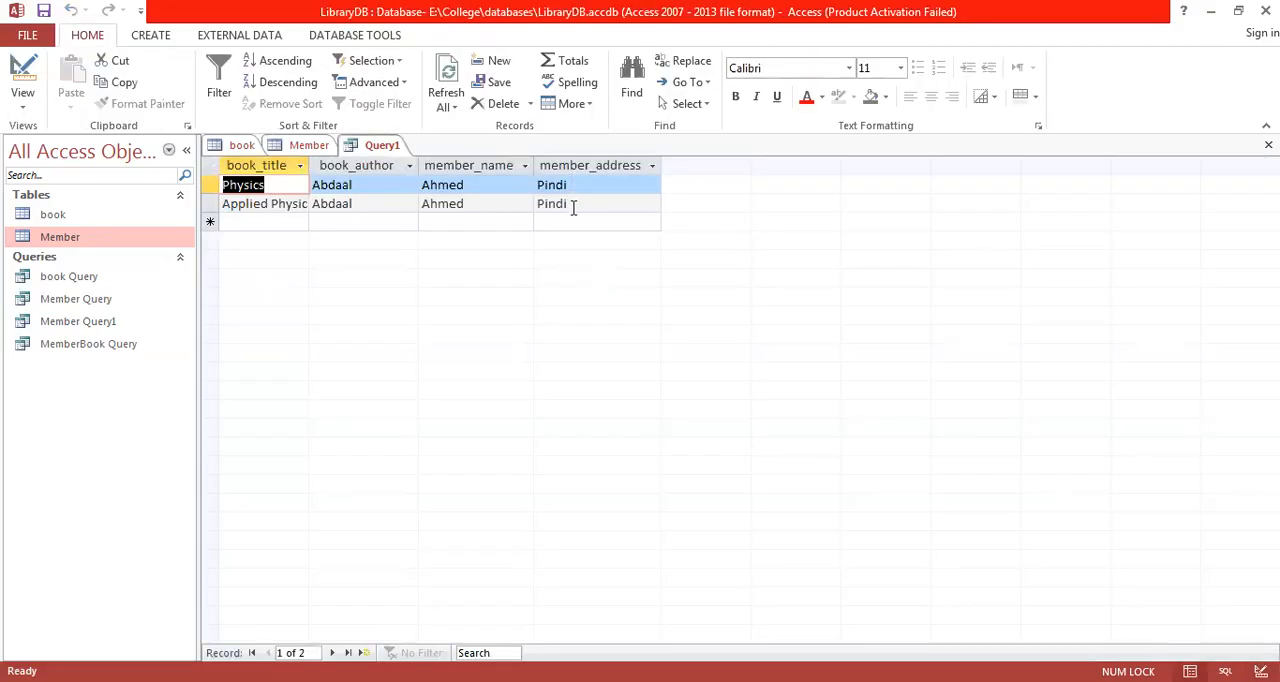
Step: Return to Design View and rerun the query with Lahore as the member address
click(28, 78)
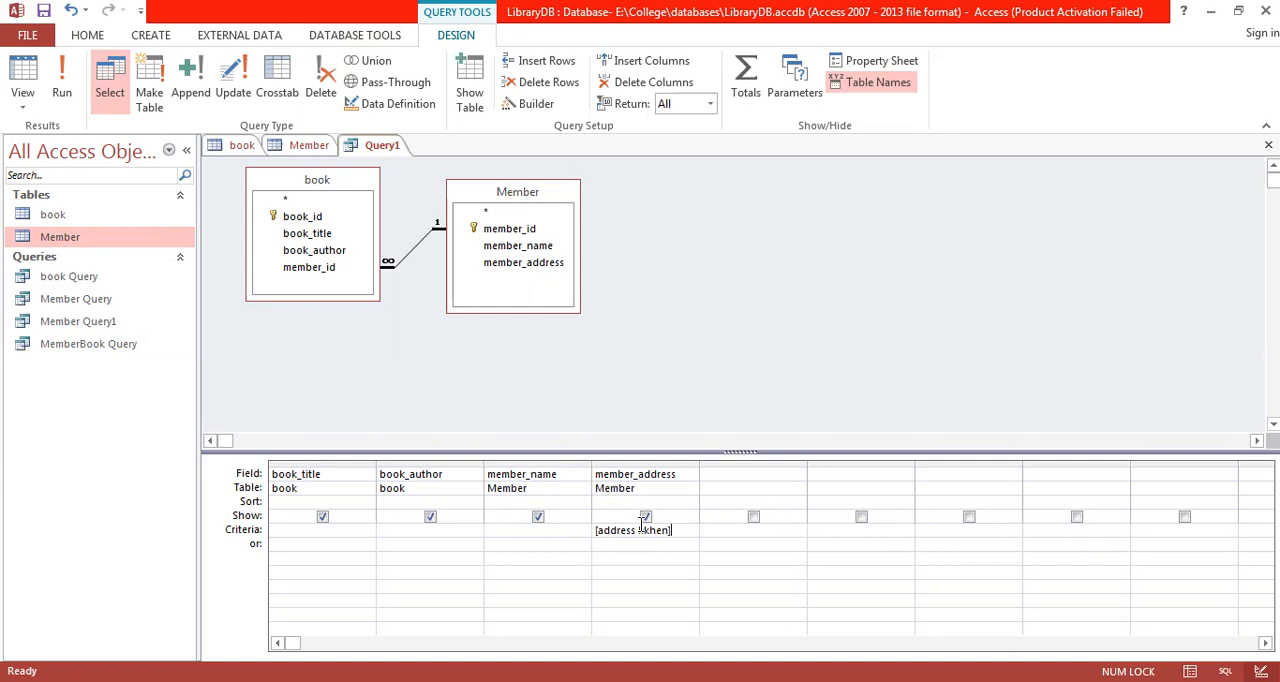
click(60, 90)
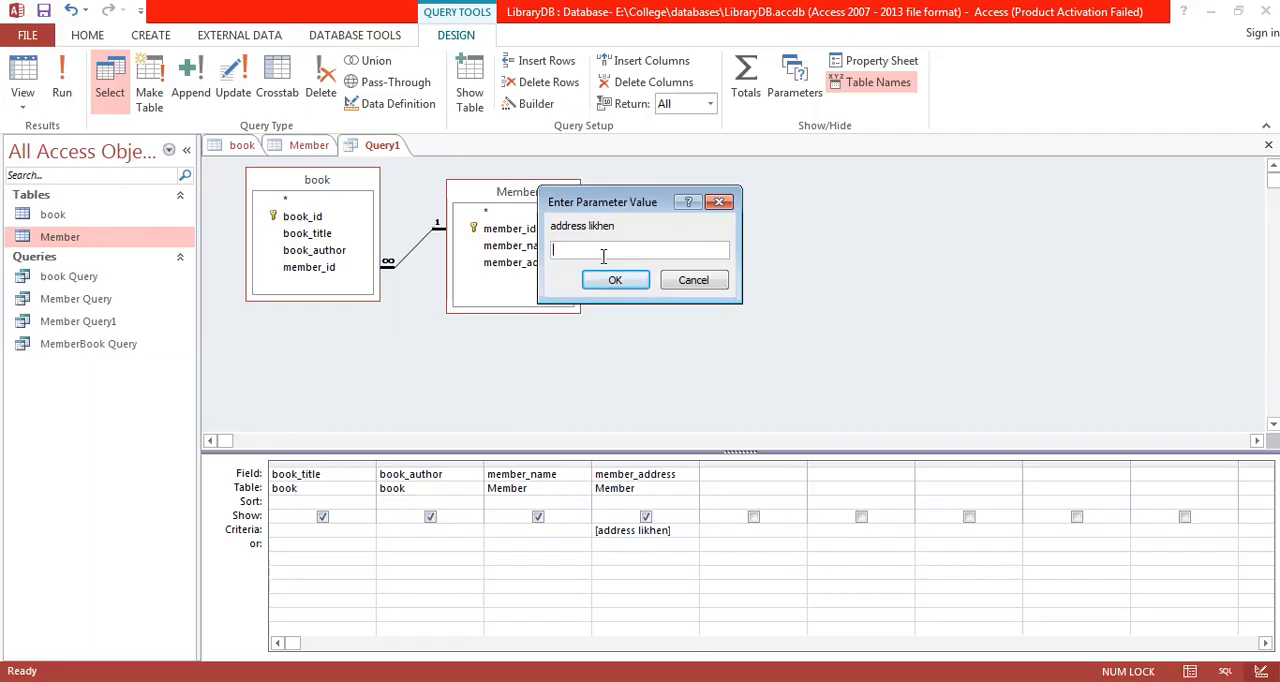
text(Lahore)
click(615, 281)
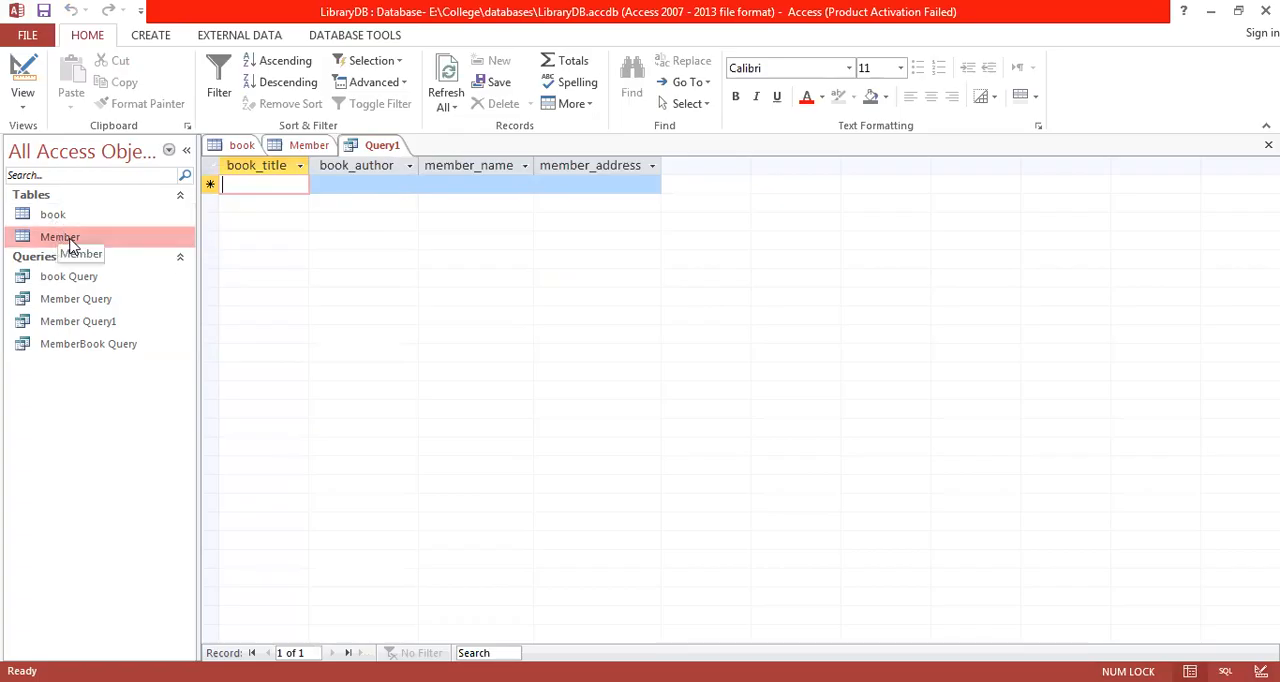
Step: Check the addresses in the Member table, then rerun Query1 from Design View with Islamabad as the member address
click(300, 145)
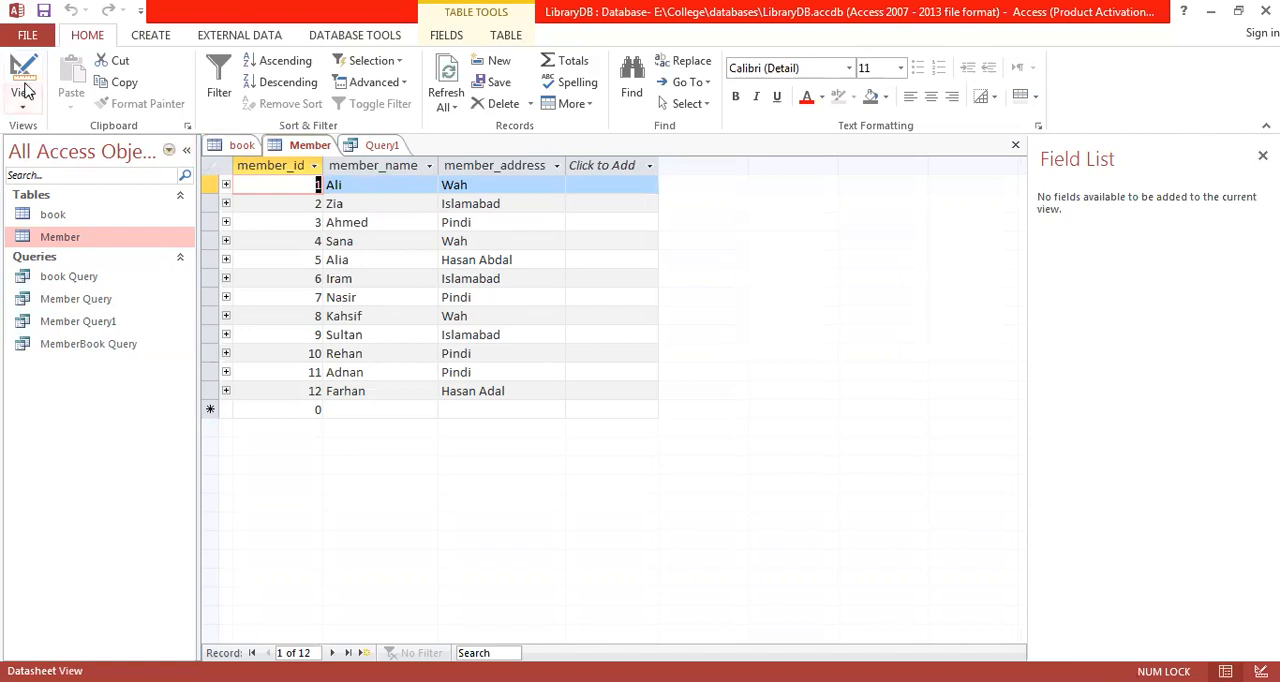
click(384, 146)
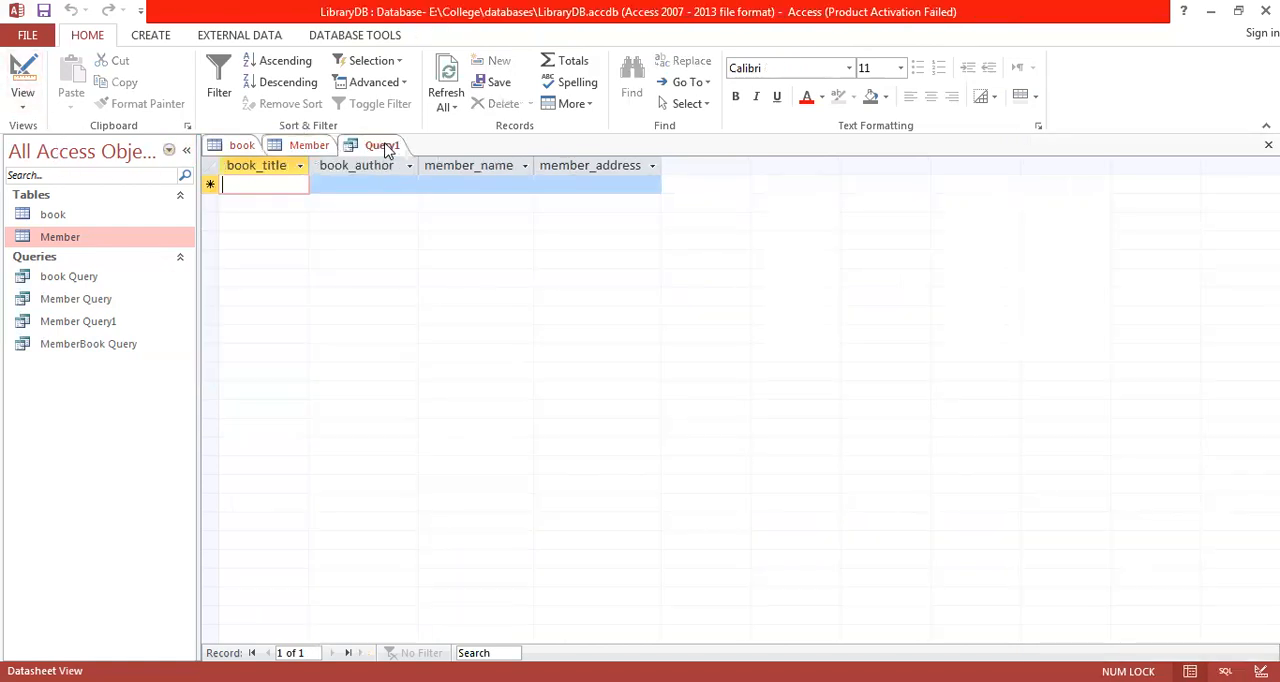
click(24, 75)
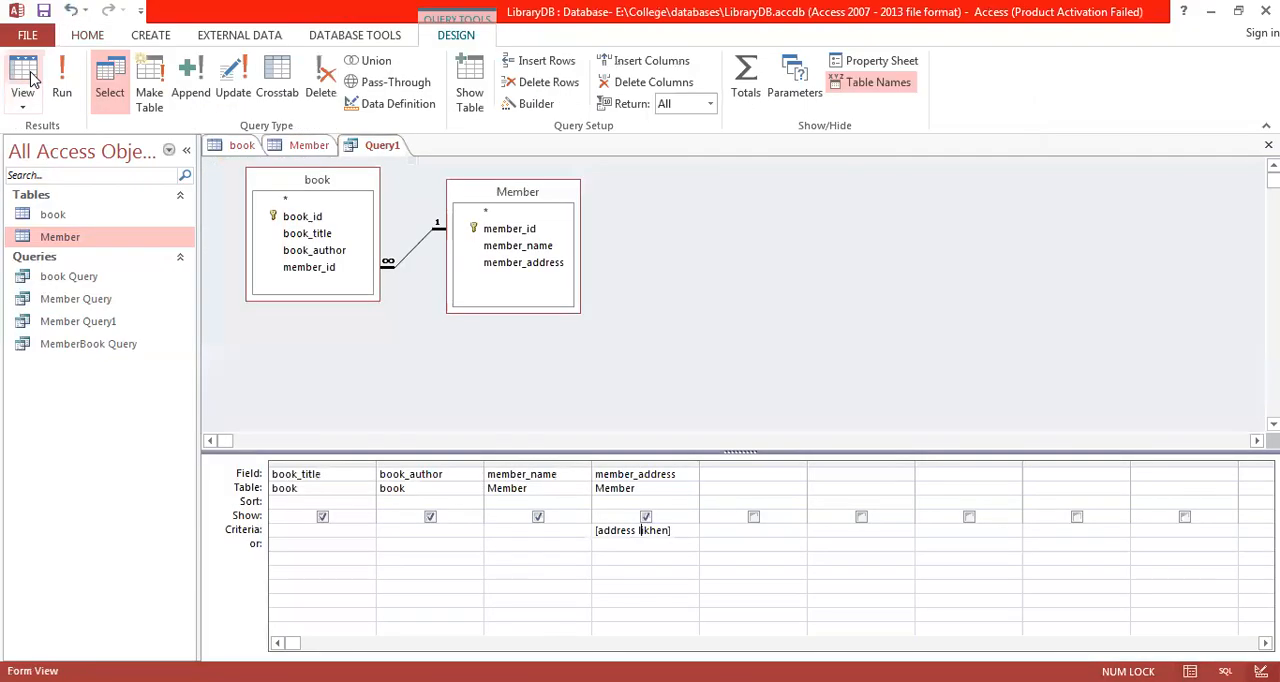
click(62, 80)
text(Islamabad)
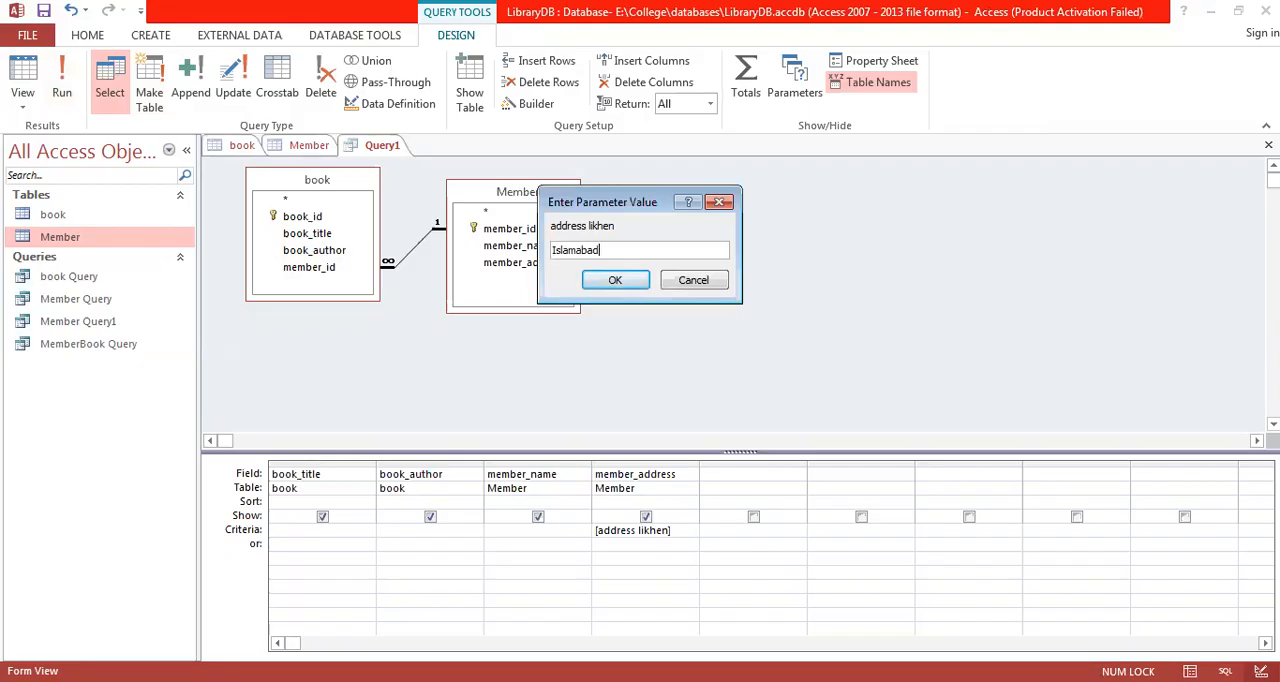
click(610, 284)
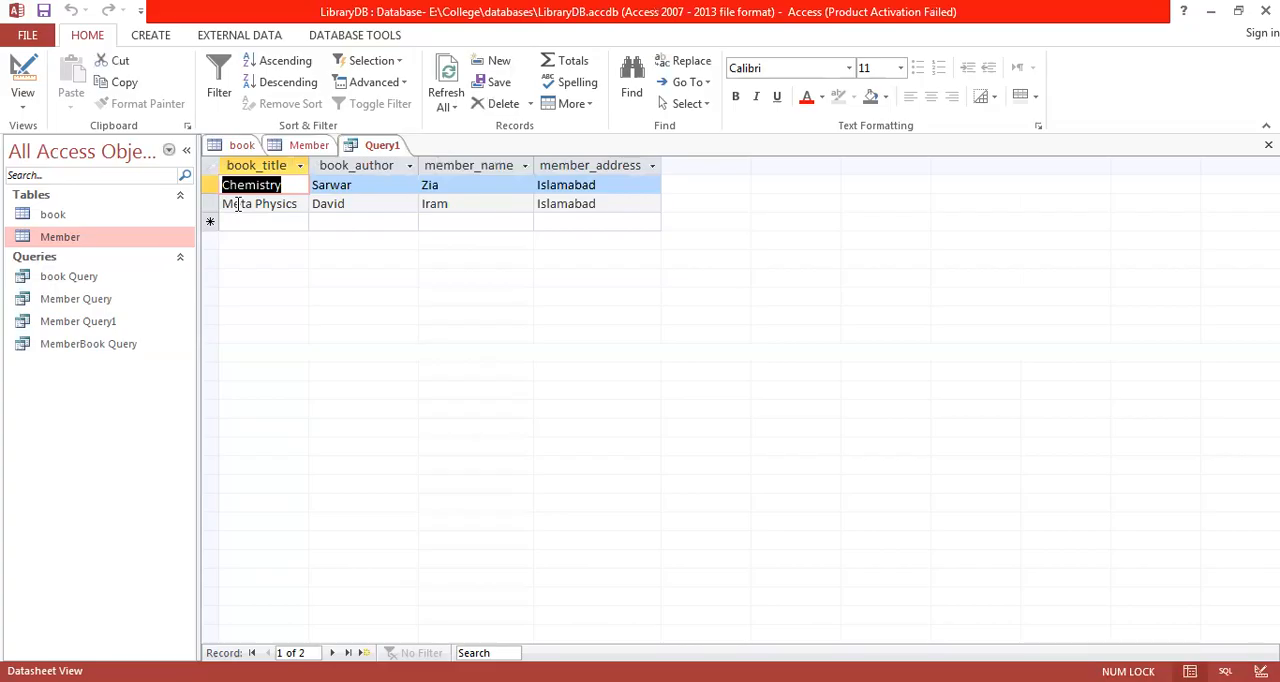
Step: Create a new query in Design View based on the book table
click(155, 37)
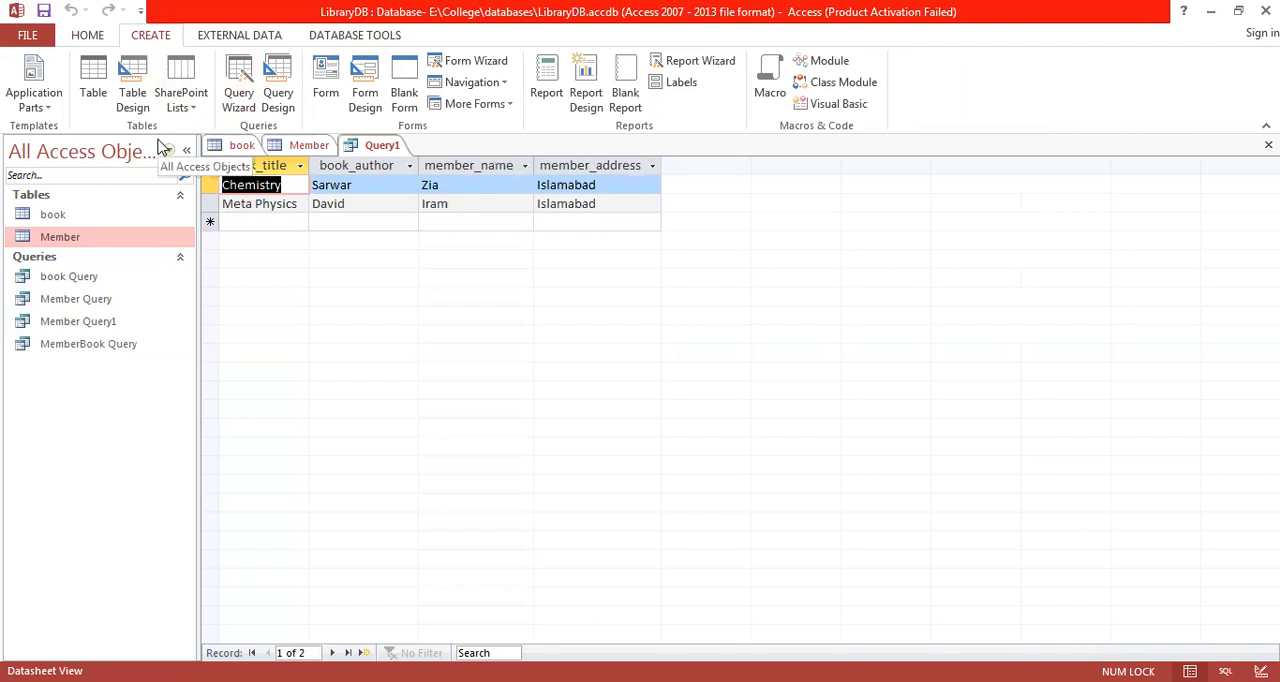
click(280, 92)
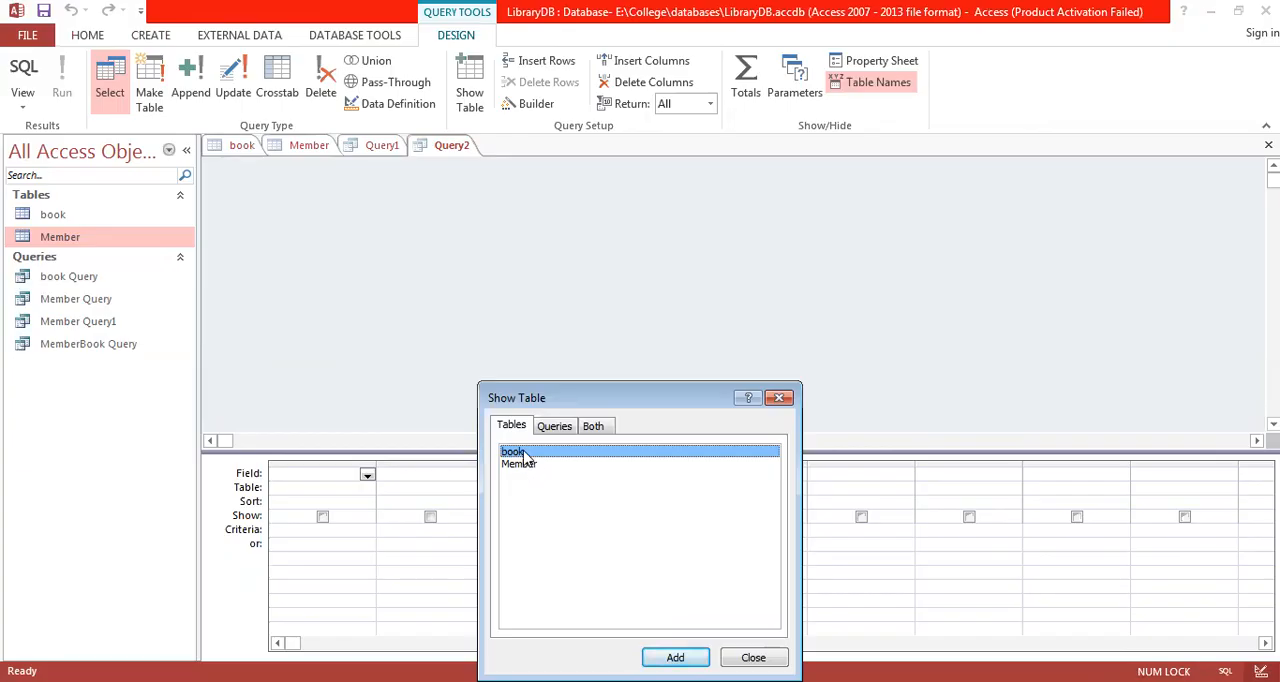
double_click(524, 456)
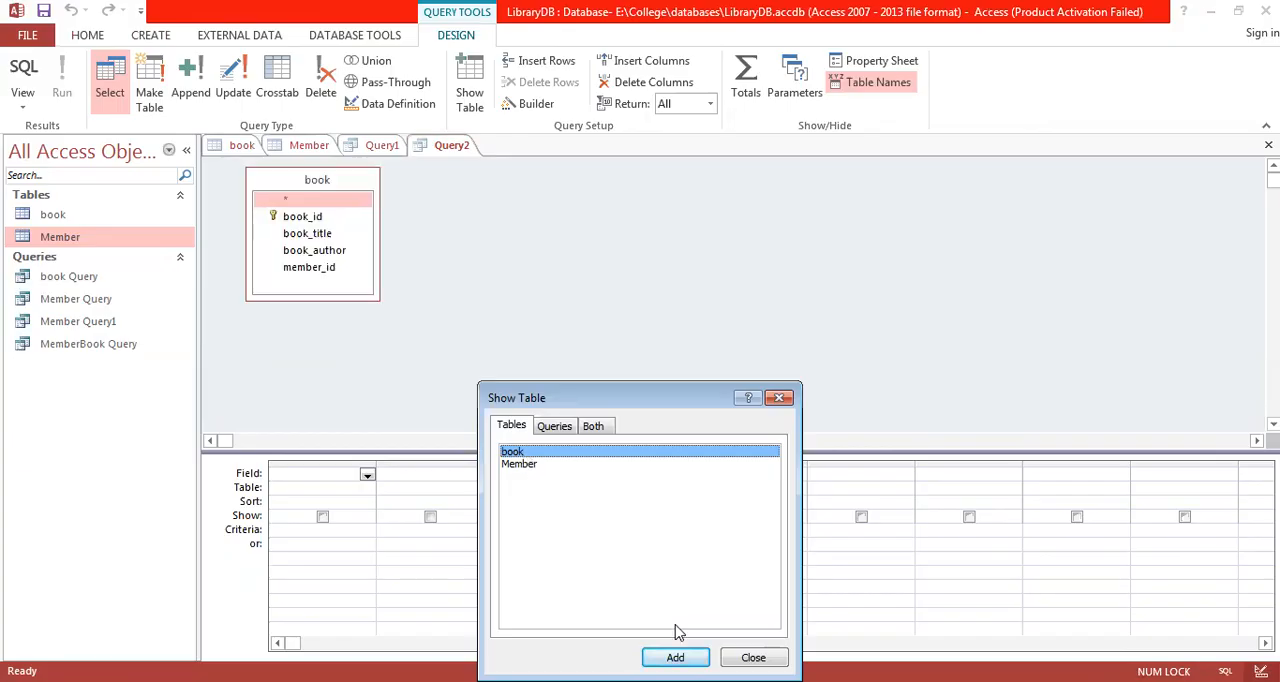
click(753, 657)
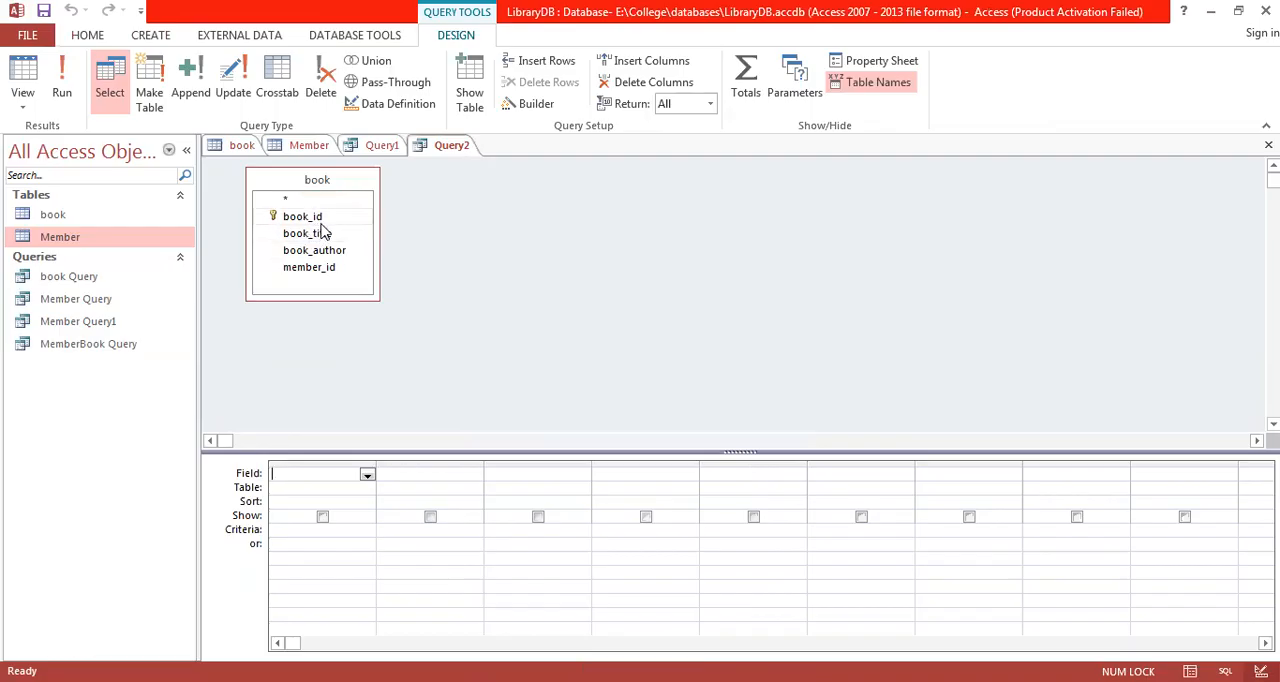
Step: Add the book_id, book_title, book_author and member_id fields to the query design grid
double_click(317, 216)
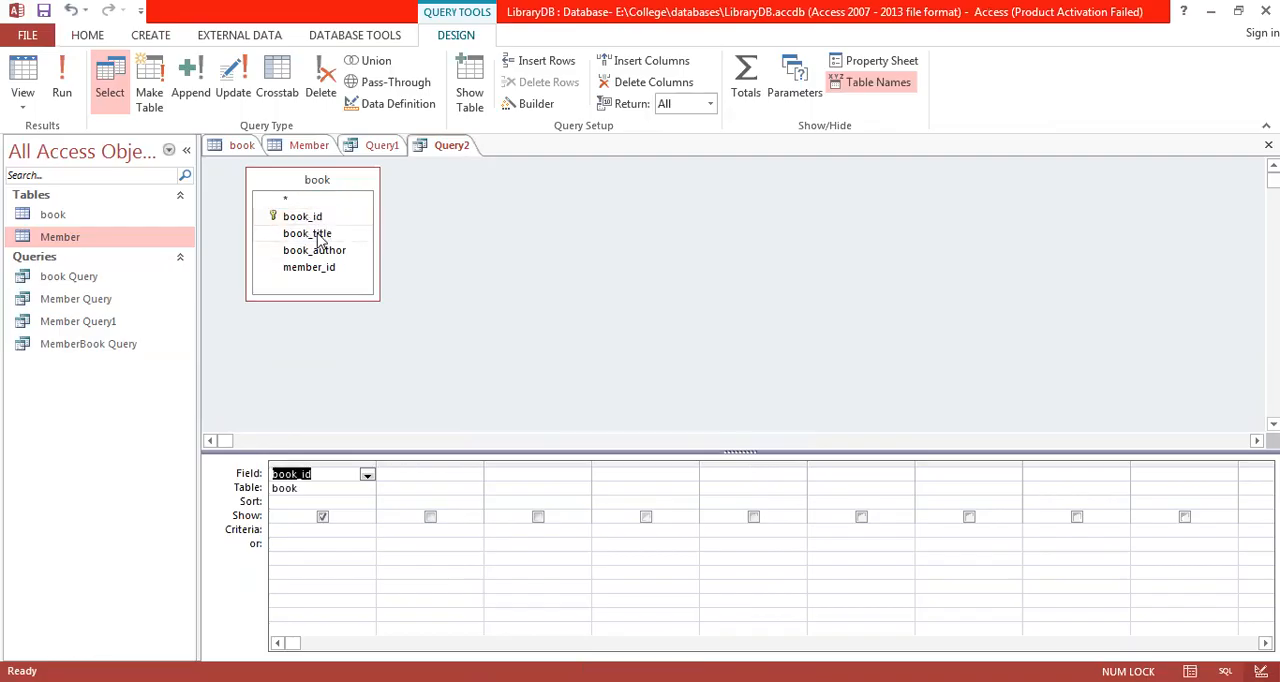
double_click(318, 234)
double_click(322, 251)
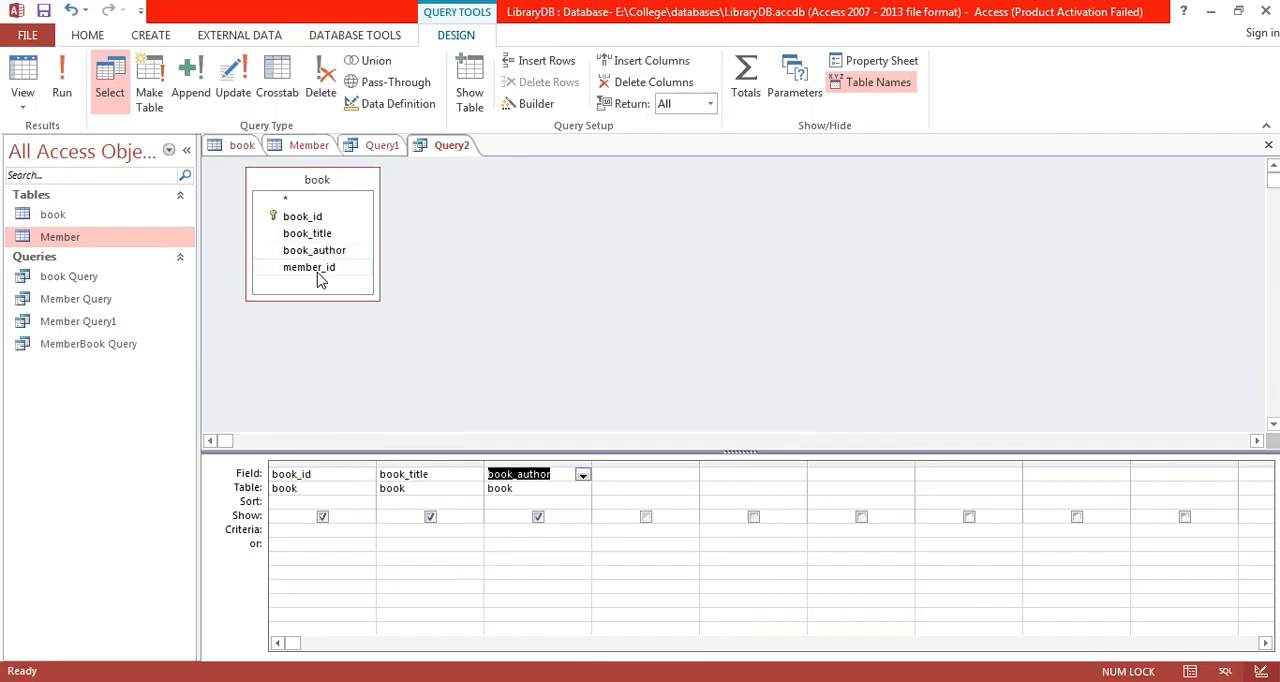
double_click(316, 271)
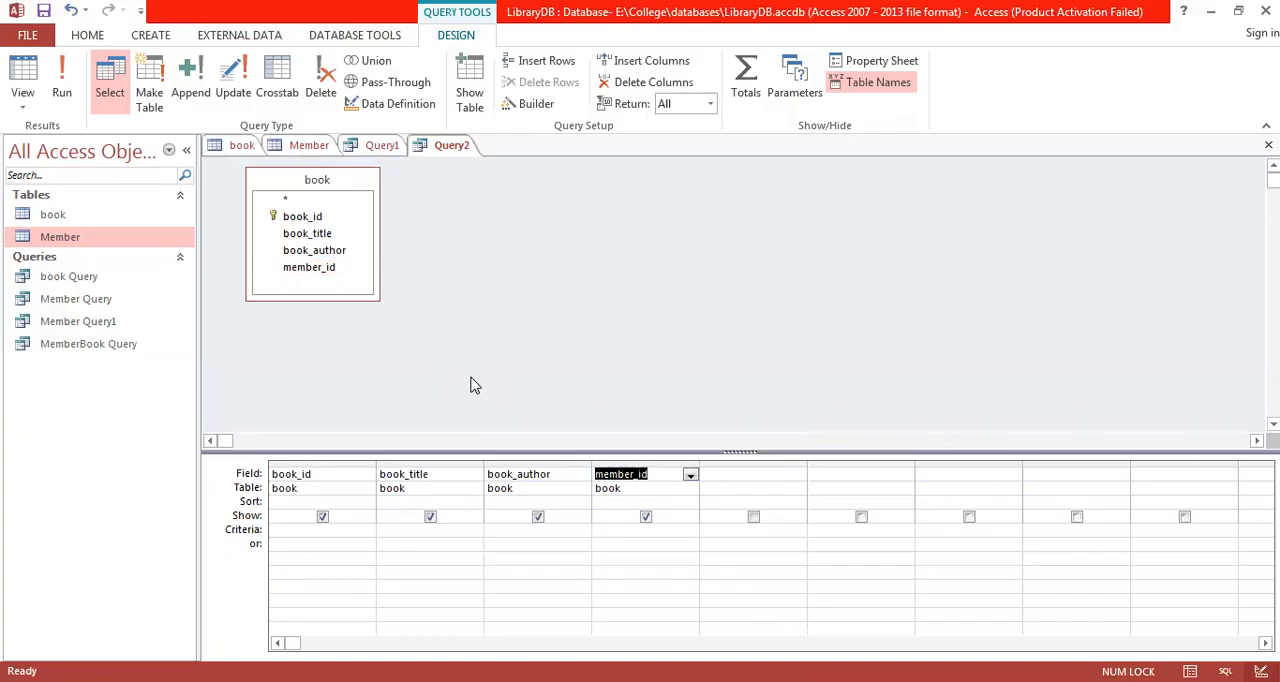
Step: Set the member_id criterion to the parameter prompt [please enter member id] and widen its column to fit the text
click(647, 530)
text([please entermembver)
key(BackSpace)
key(BackSpace)
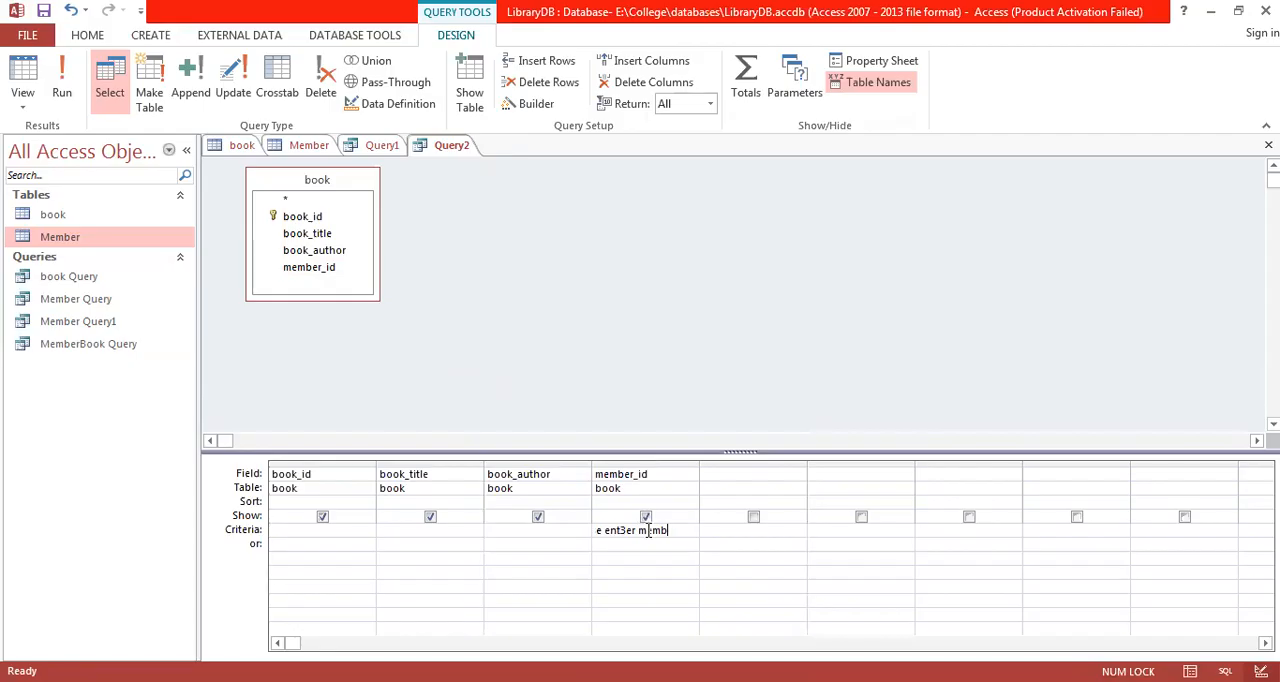
key(Return)
drag(699, 464, 752, 468)
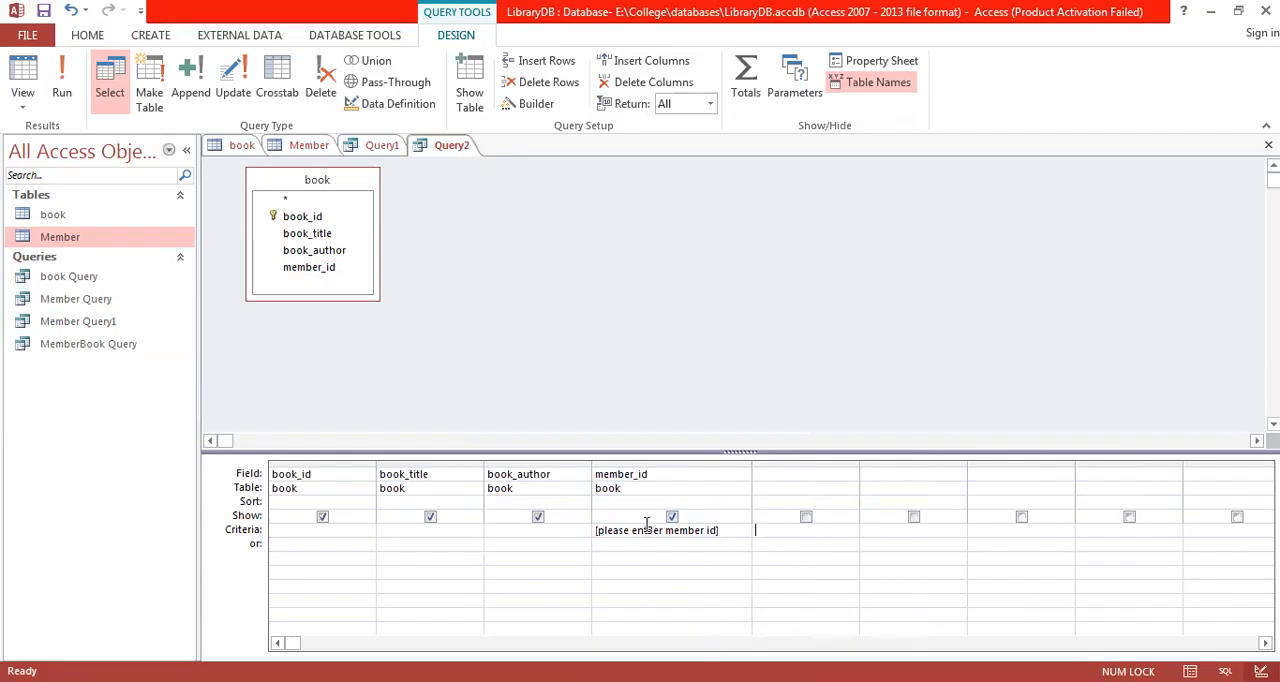
key(Delete)
text(t)
Step: Run the new parameter query with 2 as the member id
click(66, 88)
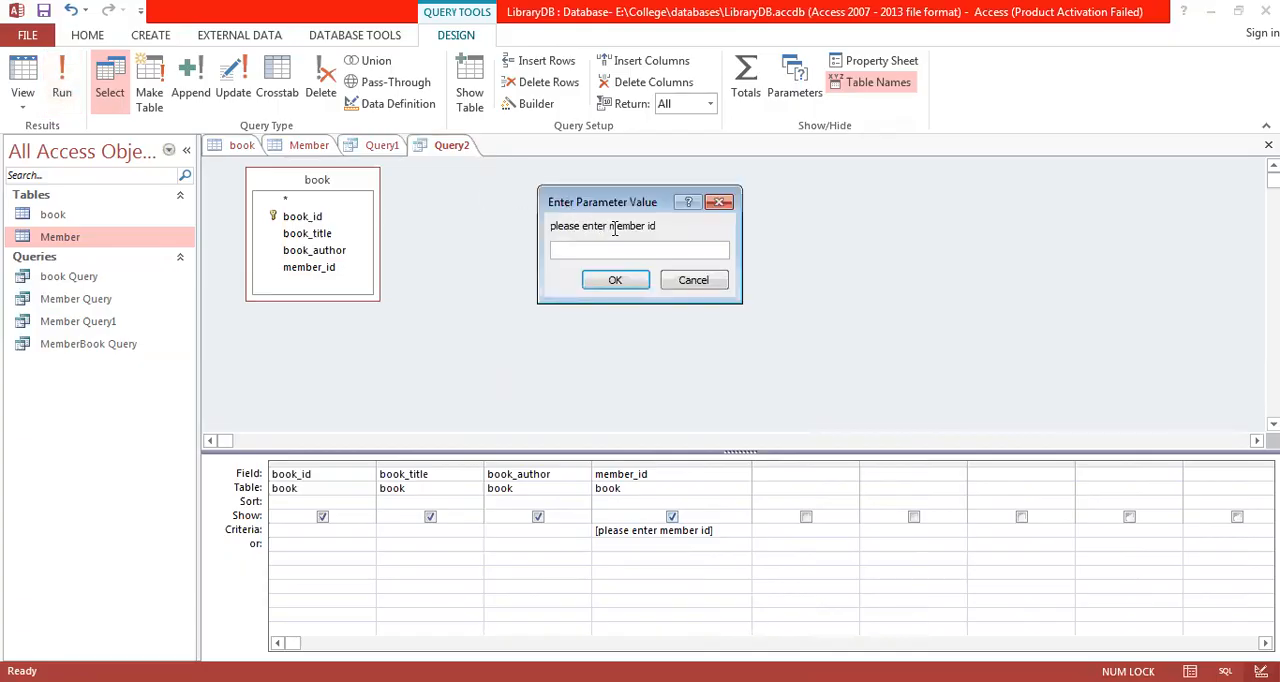
text(2)
click(606, 281)
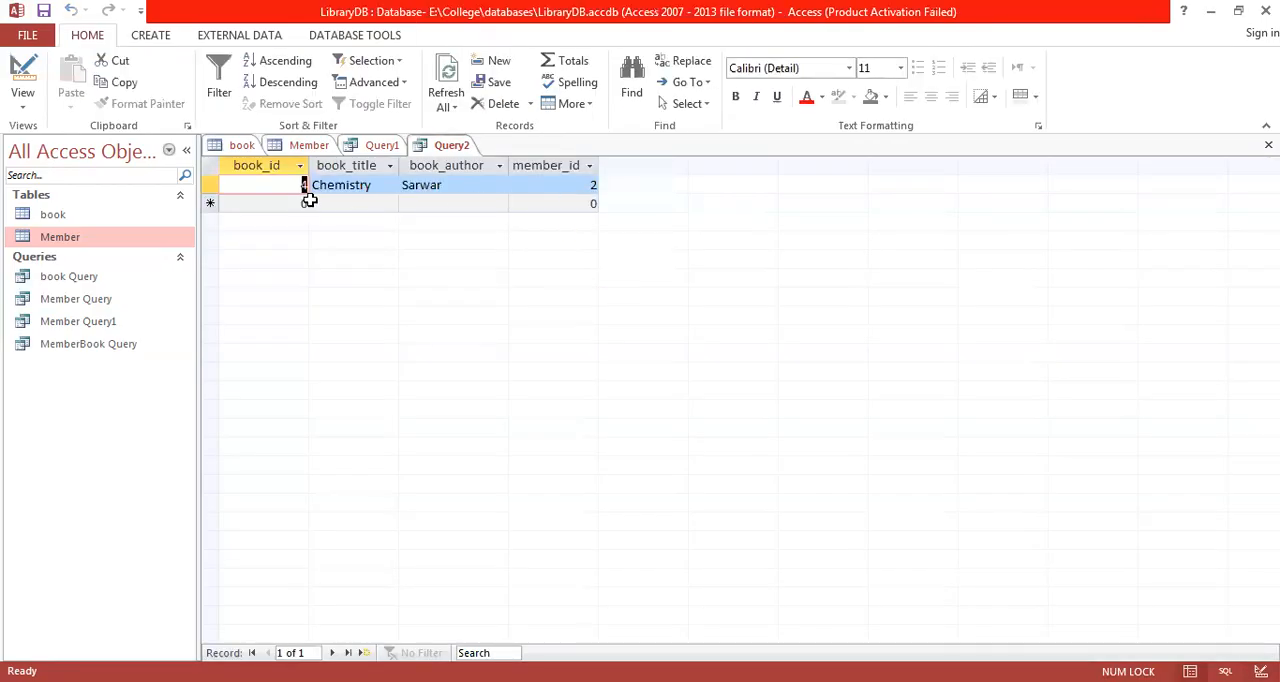
Step: Return to Design View and rerun the query with 3 as the member id
click(22, 78)
click(62, 78)
text(3)
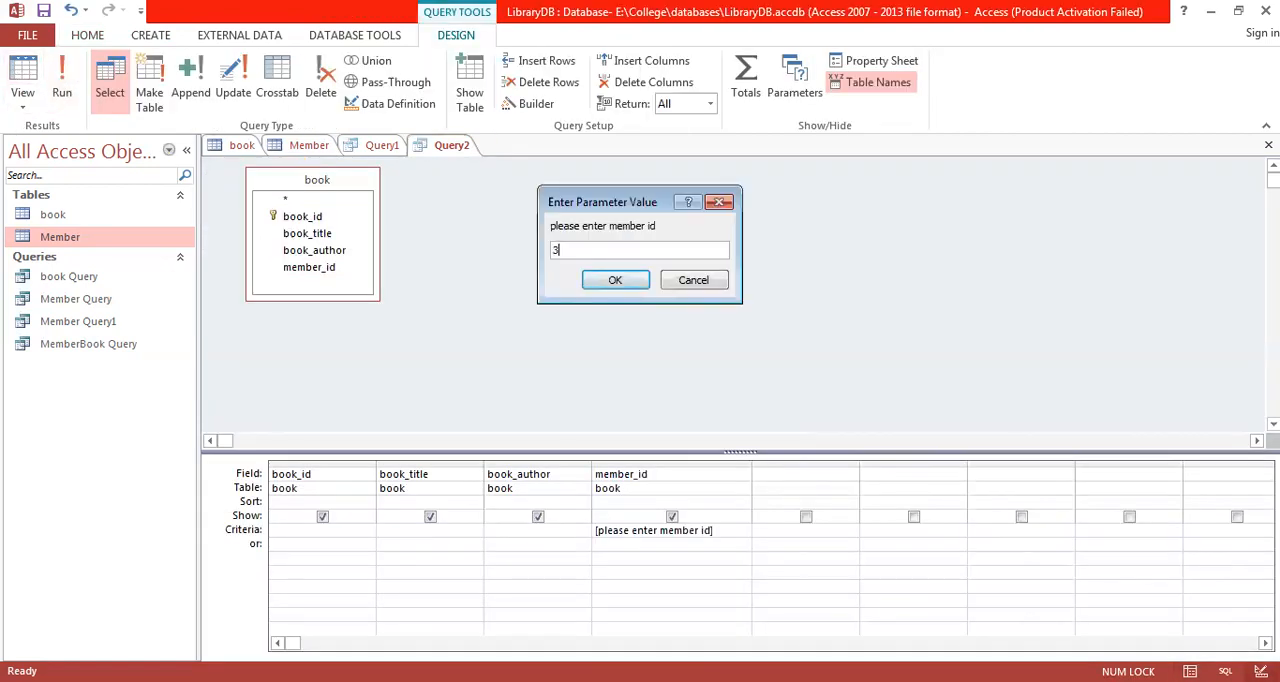
click(614, 284)
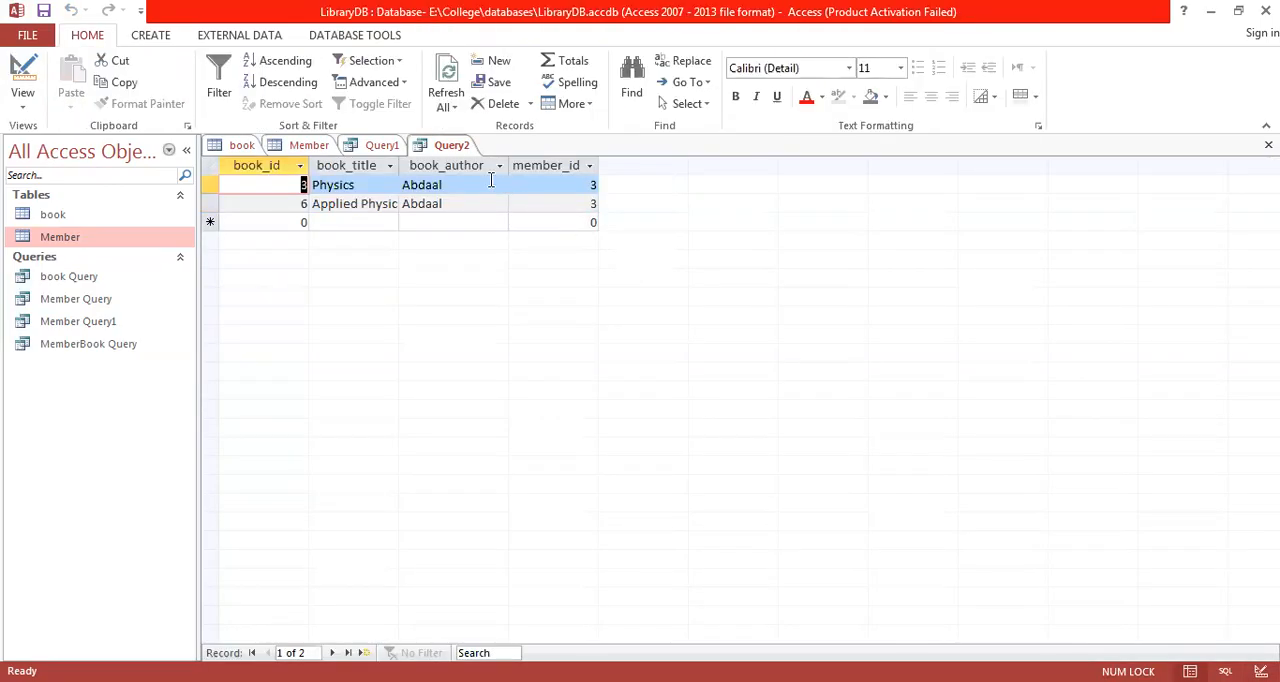
Step: Return to Design View and rerun the query with 14 as the member id
click(23, 72)
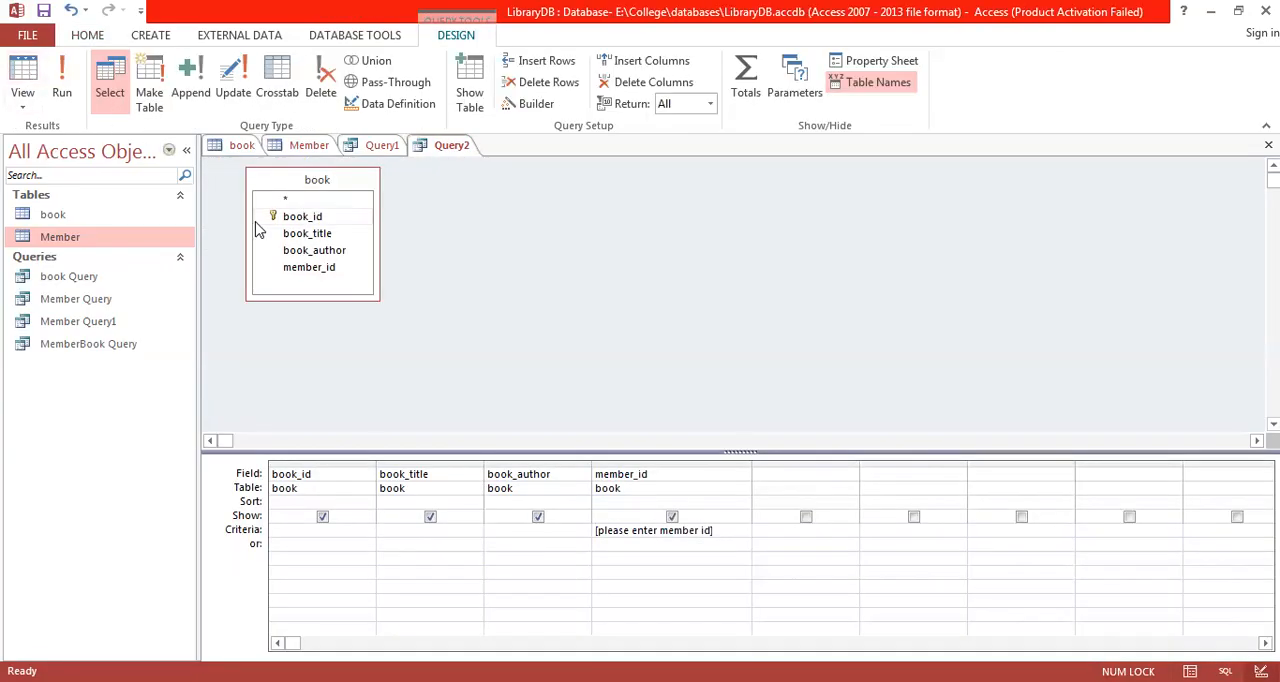
click(64, 80)
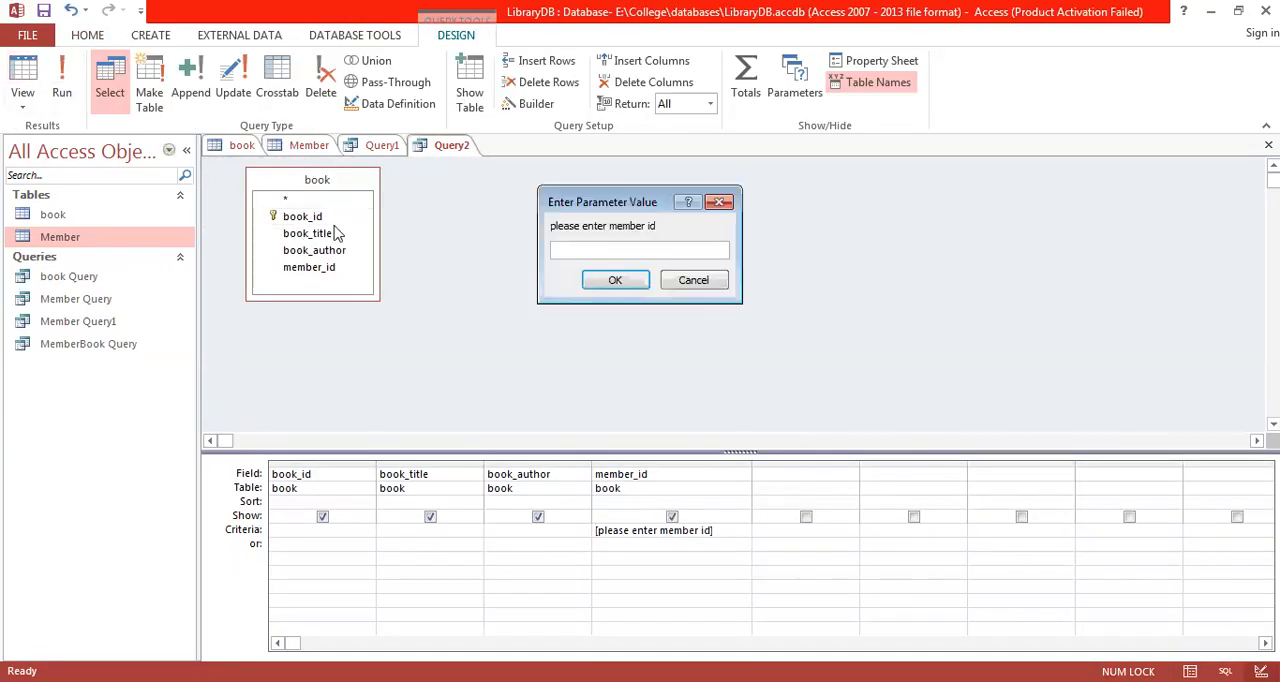
text(14)
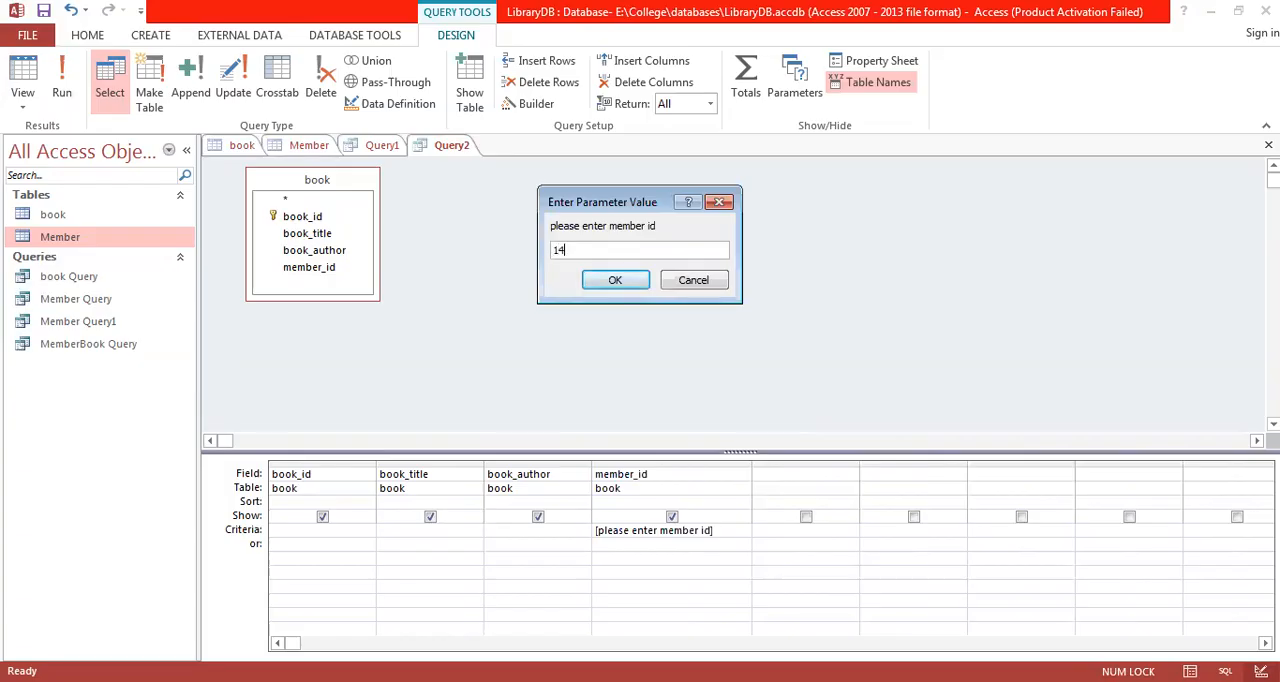
click(625, 283)
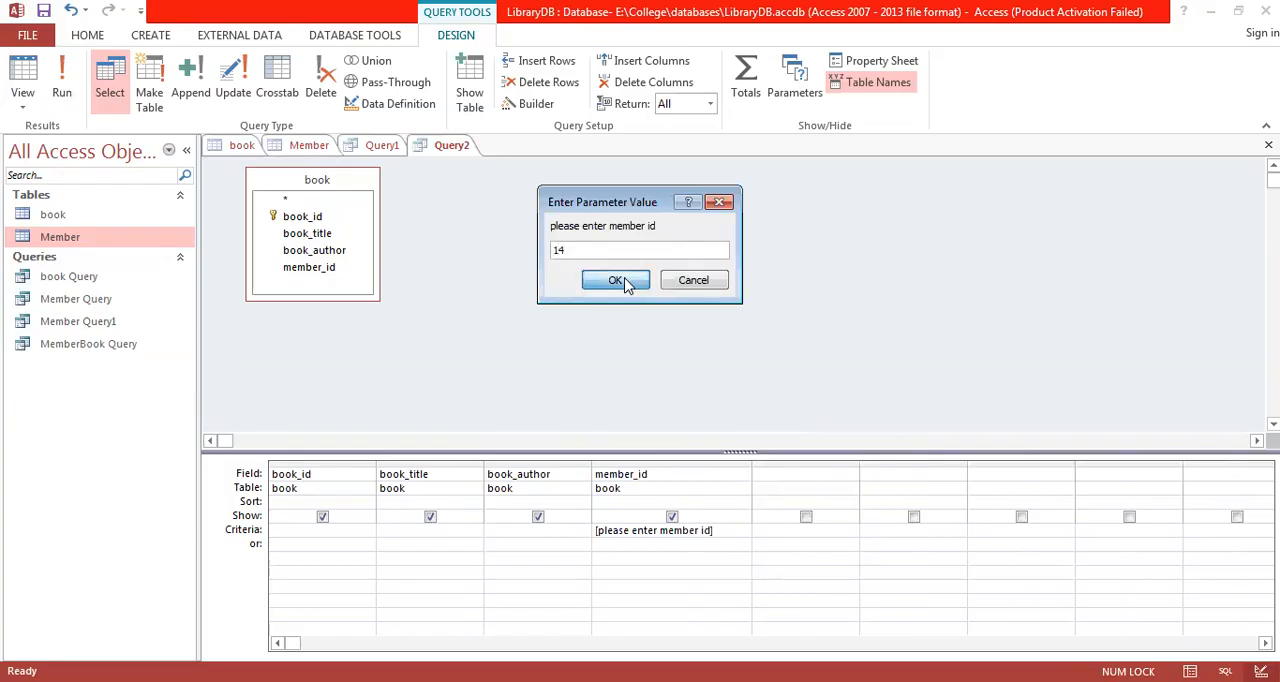